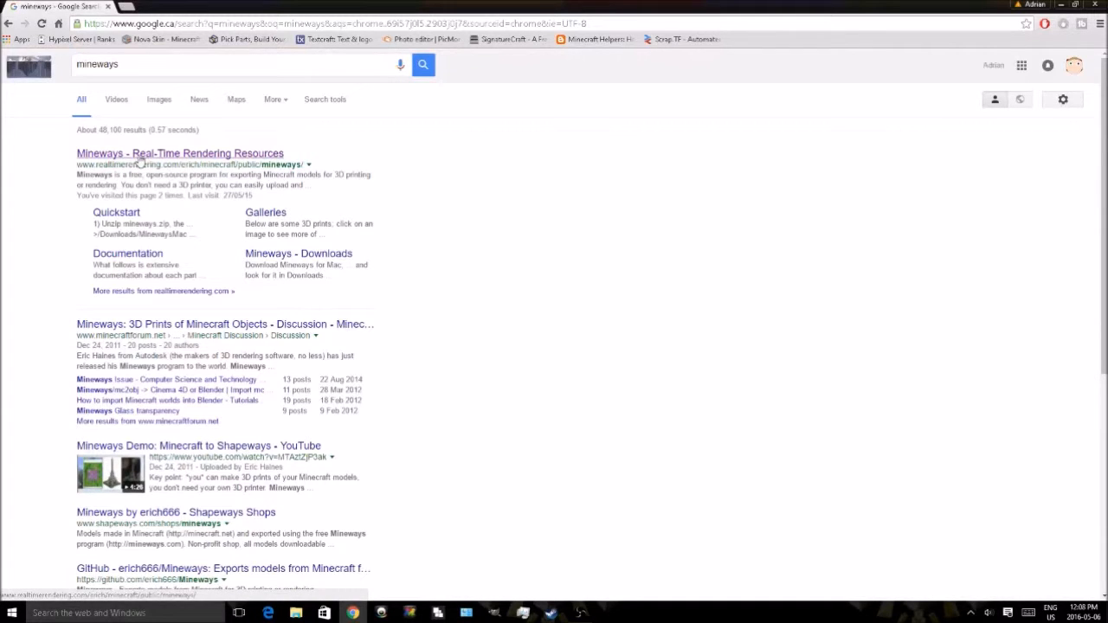
Download the Windows version of Mineways from its official website and place the downloaded zip on the desktop.
{"action": "left_click", "coordinate": [172, 159]}
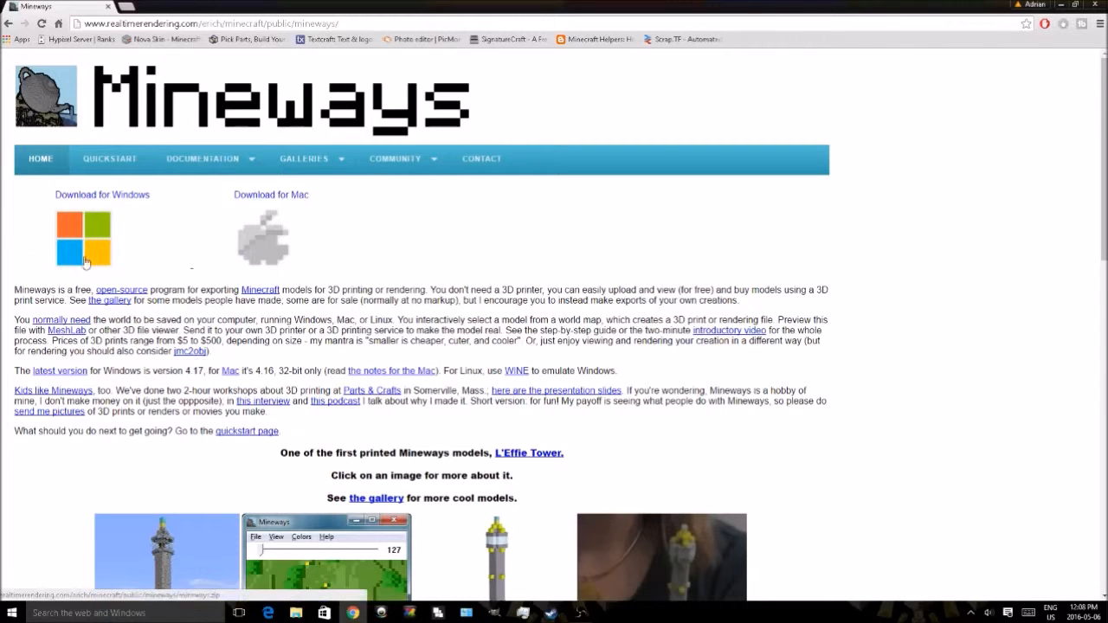
{"action": "left_click", "coordinate": [133, 200]}
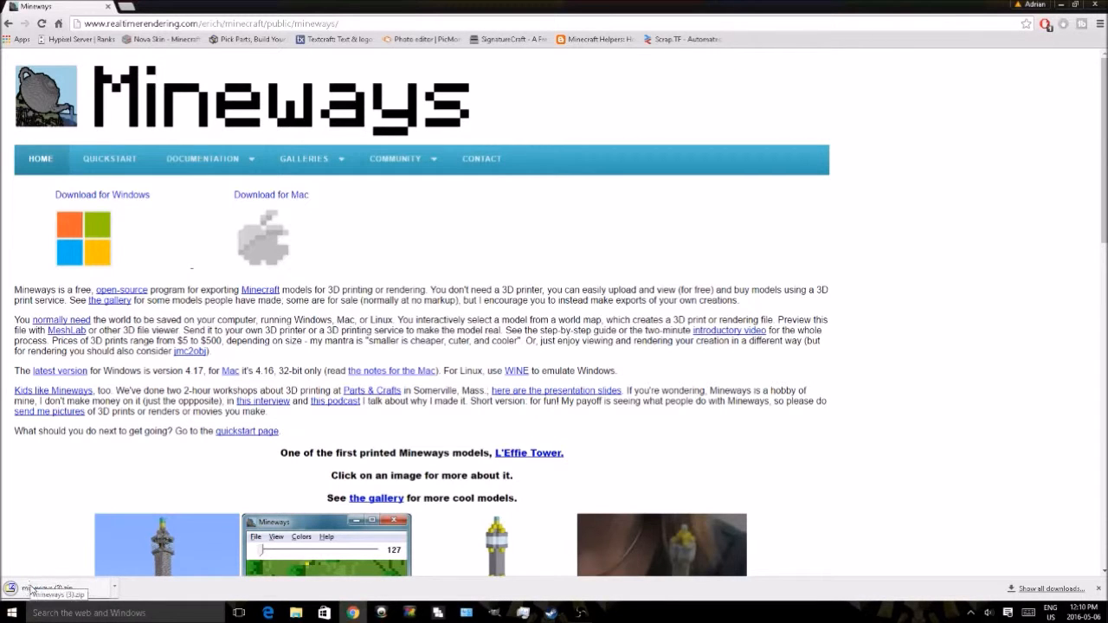
{"action": "double_click", "coordinate": [283, 4]}
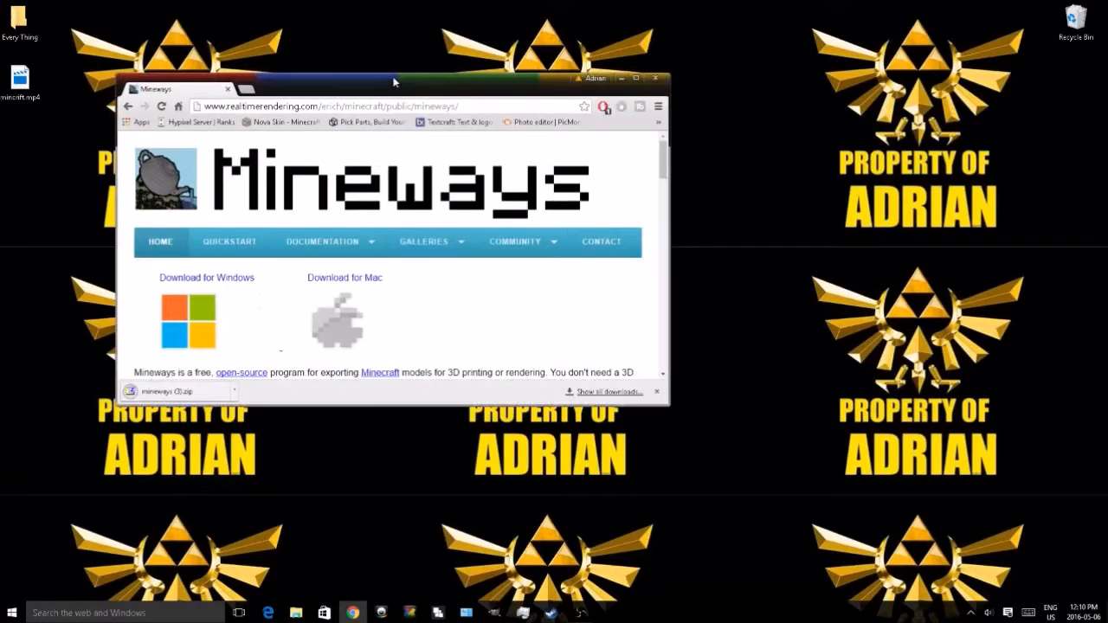
{"action": "left_click_drag", "start_coordinate": [154, 391], "coordinate": [37, 506]}
{"action": "left_click", "coordinate": [128, 468]}
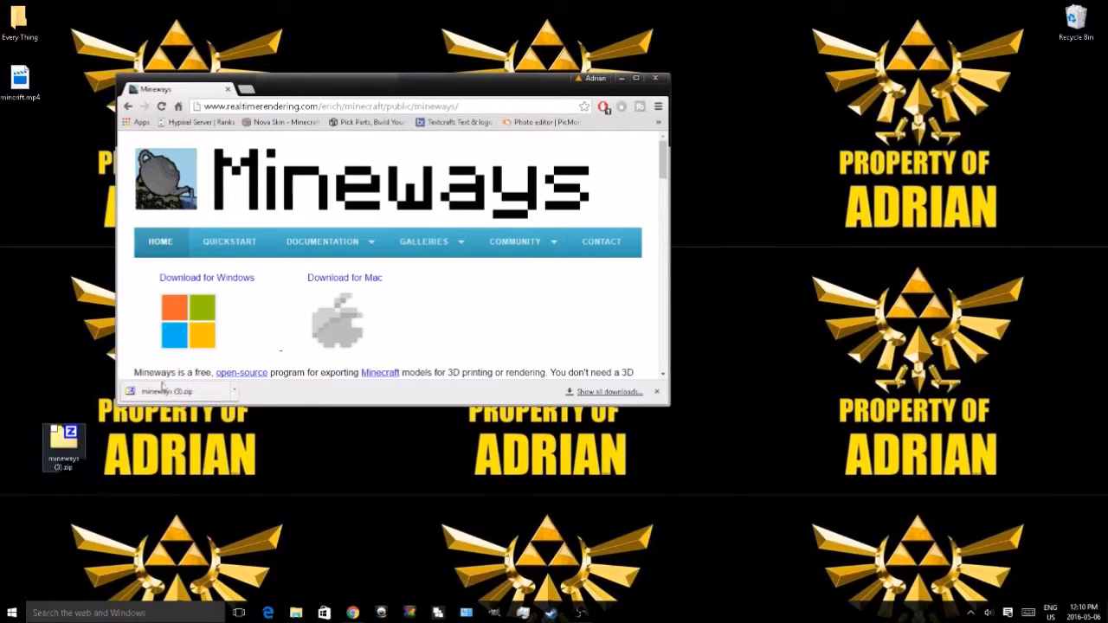
Search the web for winrar and open the WinRAR downloads page from the results.
{"action": "left_click", "coordinate": [637, 78]}
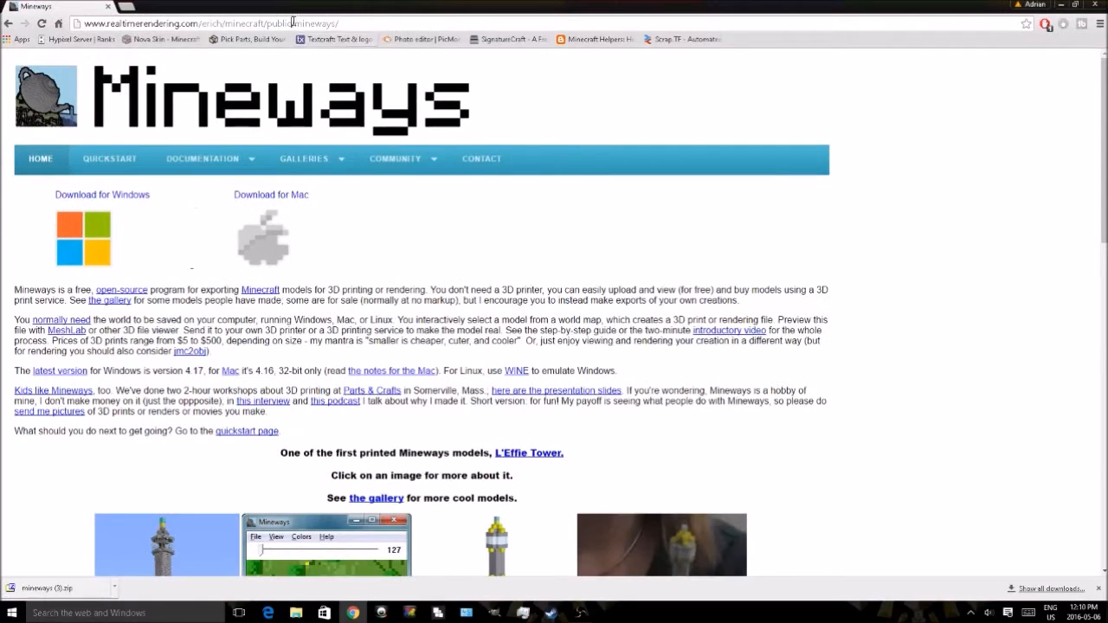
{"action": "left_click", "coordinate": [293, 24]}
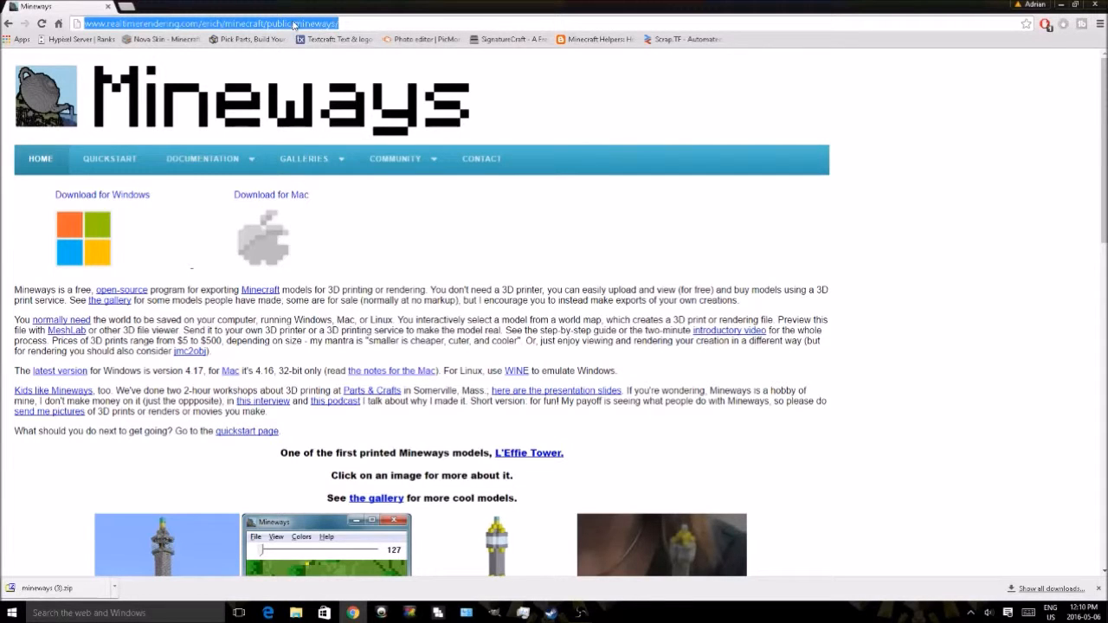
{"action": "type", "text": "winrar"}
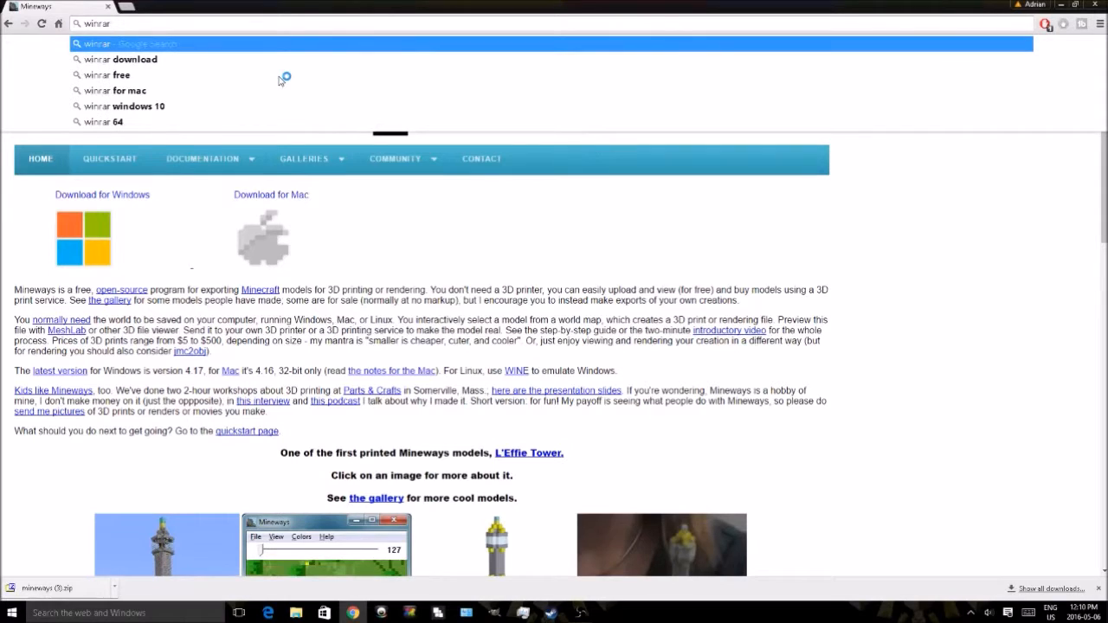
{"action": "key", "text": "Return"}
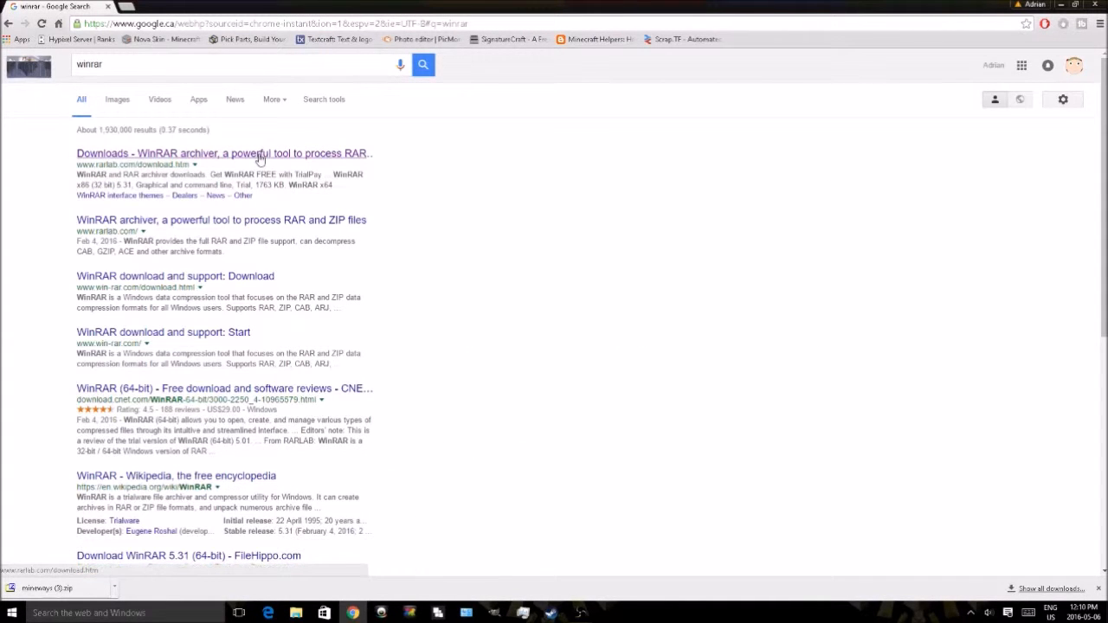
{"action": "left_click", "coordinate": [104, 163]}
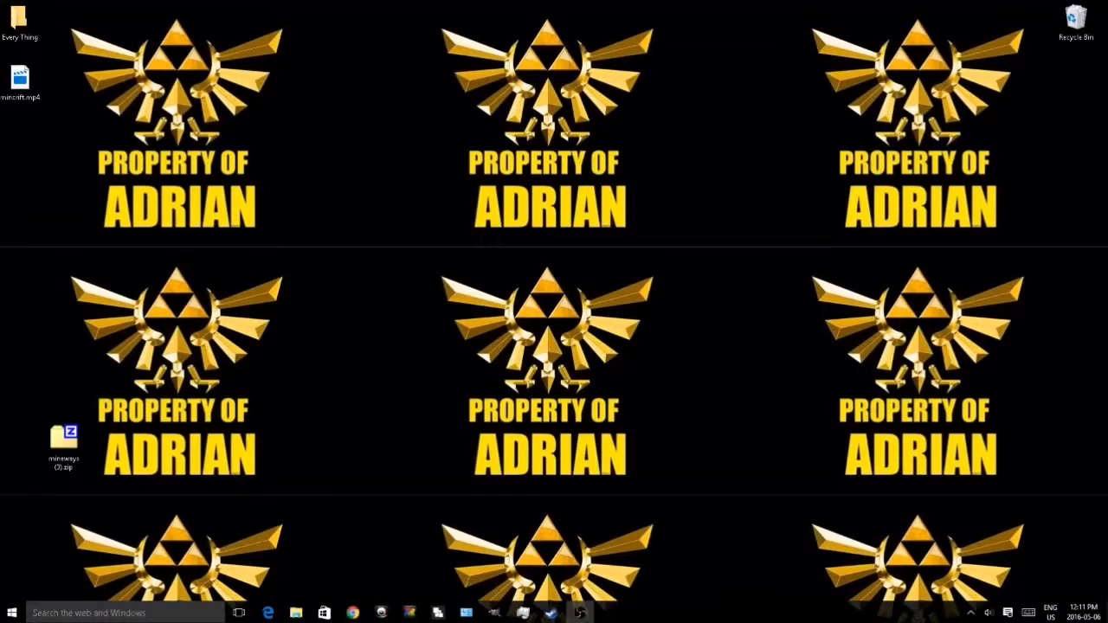
Open the mineways (3).zip archive from the desktop and create a new desktop folder named MineWays.
{"action": "left_click_drag", "start_coordinate": [62, 440], "coordinate": [414, 270]}
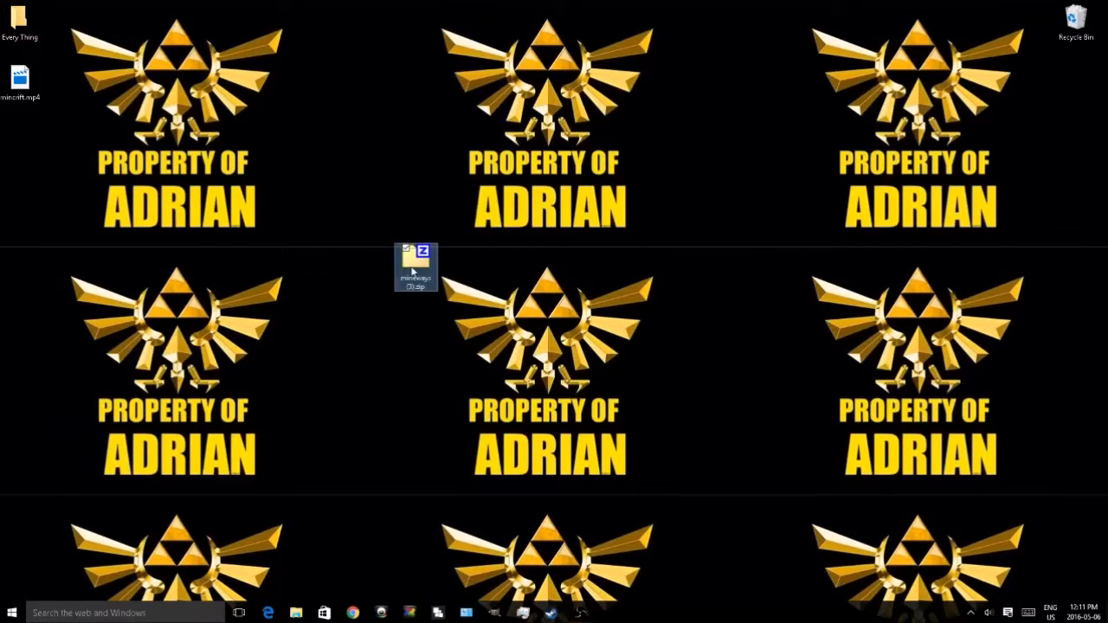
{"action": "double_click", "coordinate": [414, 270]}
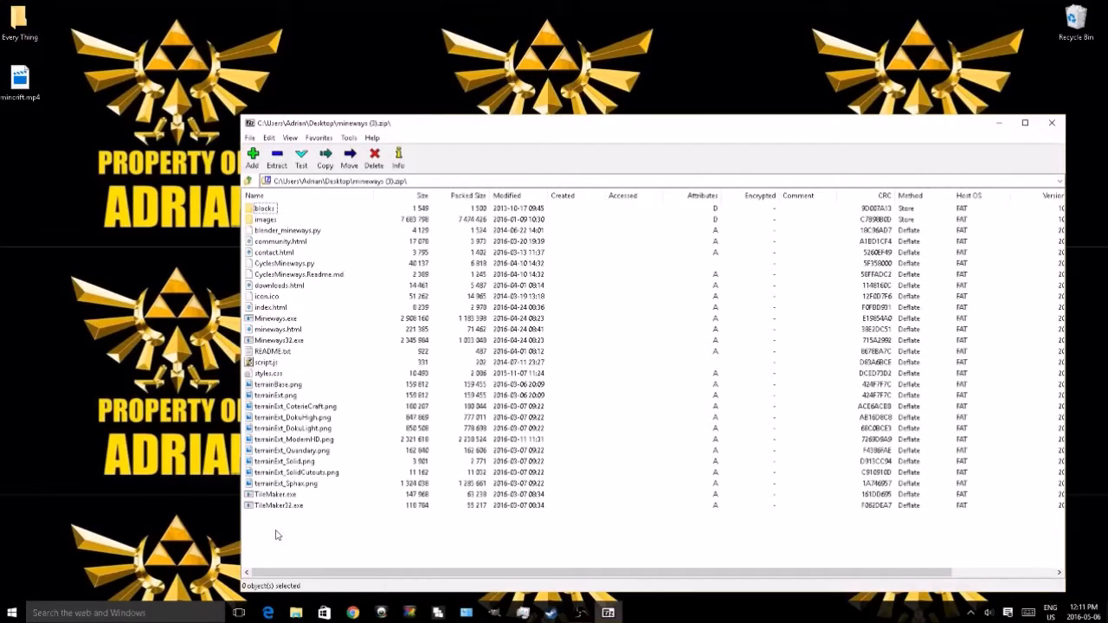
{"action": "right_click", "coordinate": [22, 120]}
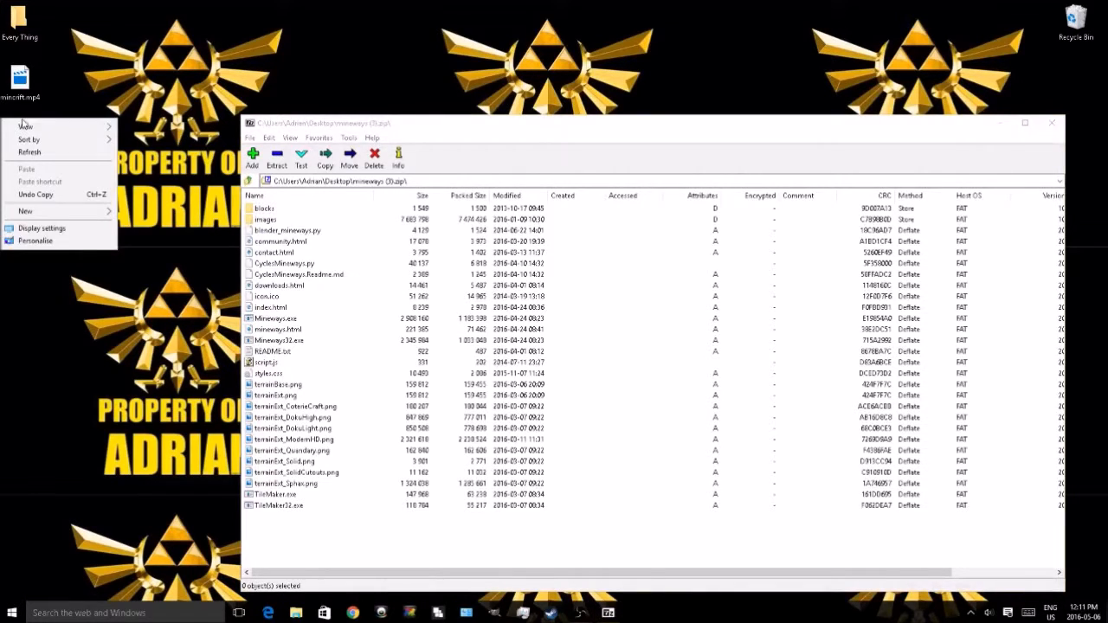
{"action": "mouse_move", "coordinate": [23, 213]}
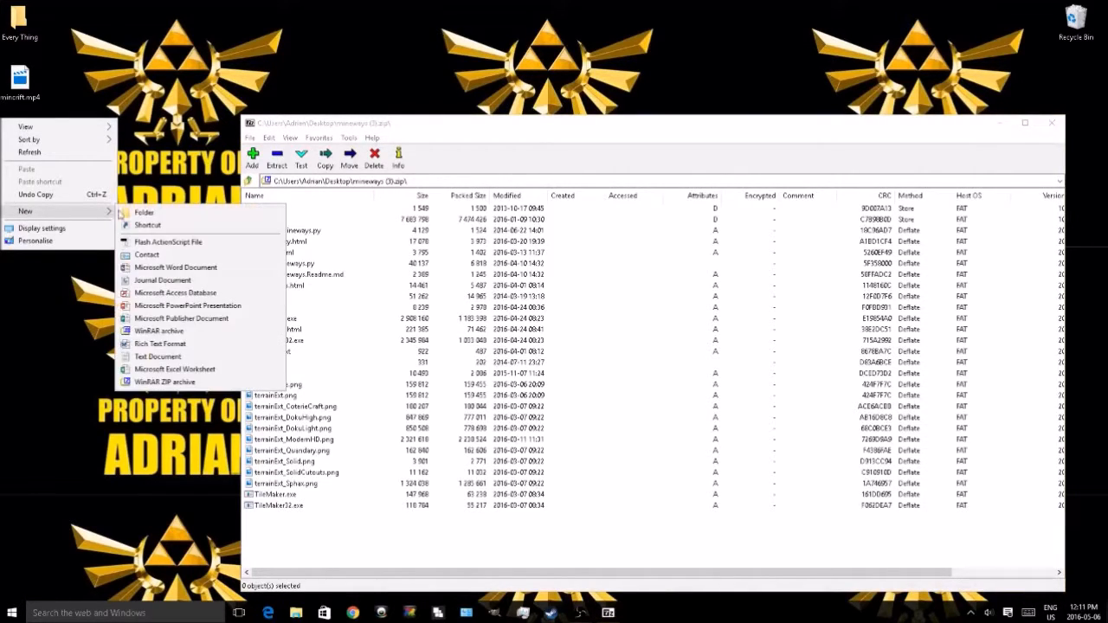
{"action": "left_click", "coordinate": [141, 215]}
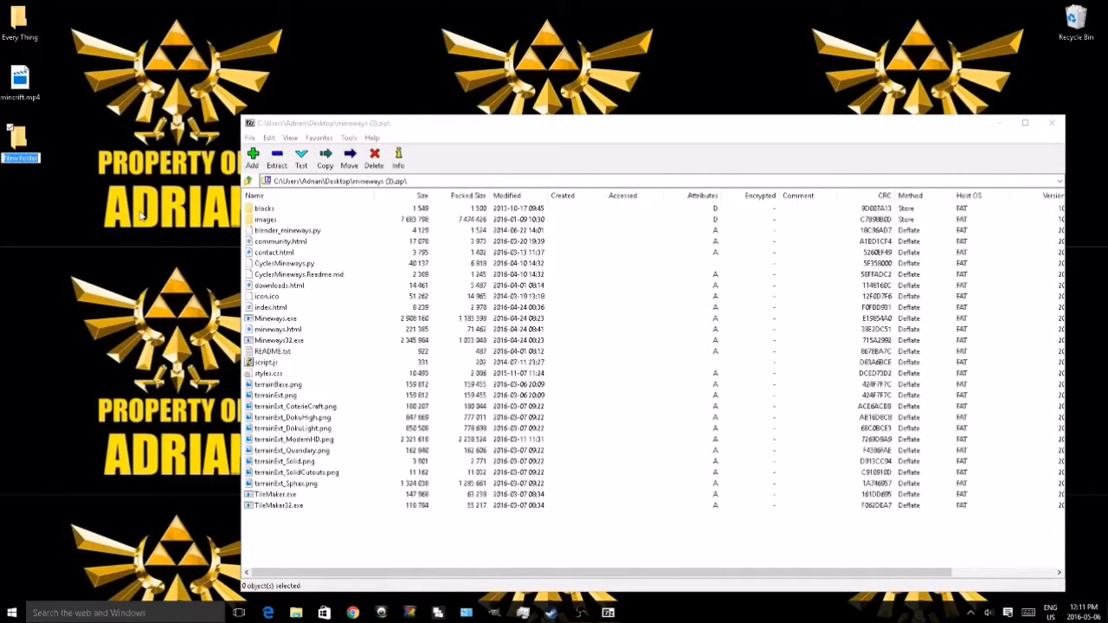
{"action": "type", "text": "MineWays"}
{"action": "key", "text": "Return"}
Extract all files of the archive into the MineWays folder on the desktop and close the archive window.
{"action": "left_click_drag", "start_coordinate": [355, 540], "coordinate": [264, 206]}
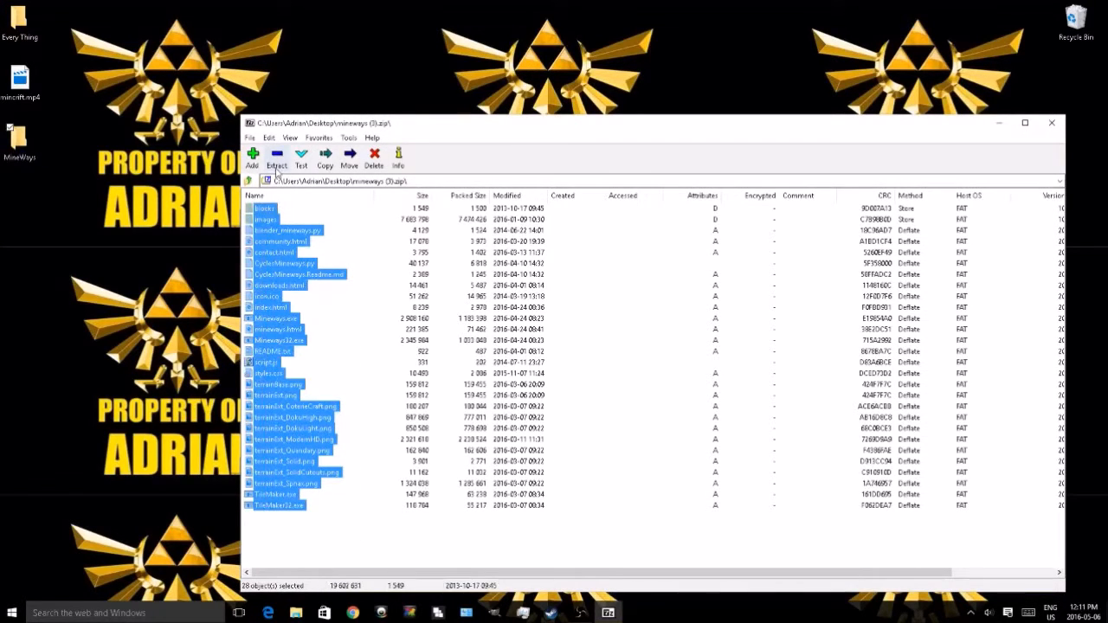
{"action": "left_click", "coordinate": [277, 161]}
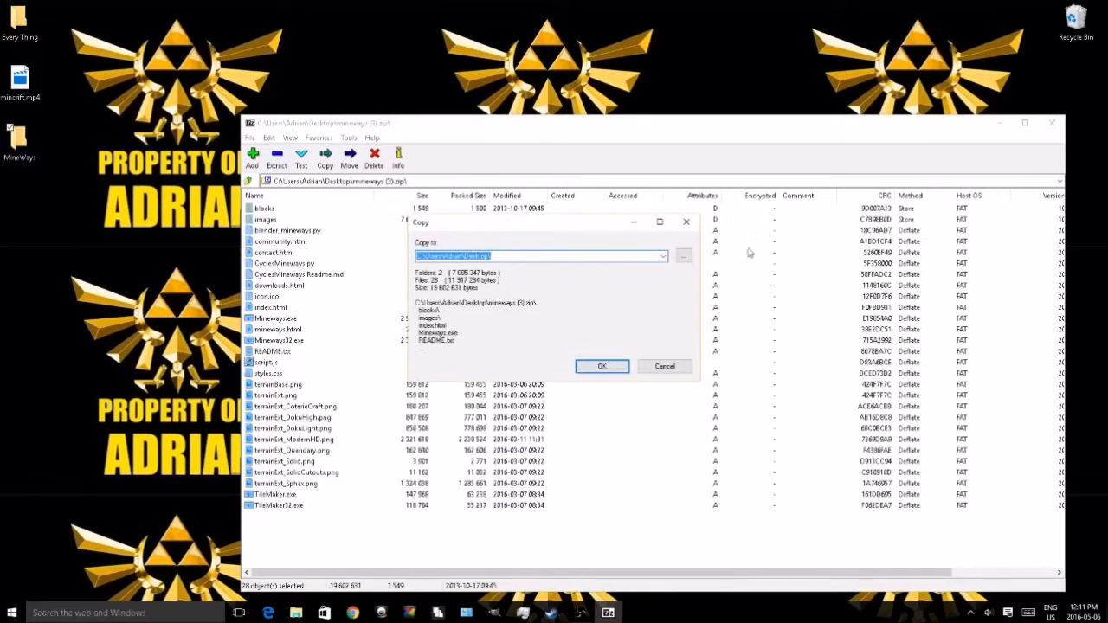
{"action": "left_click", "coordinate": [683, 257]}
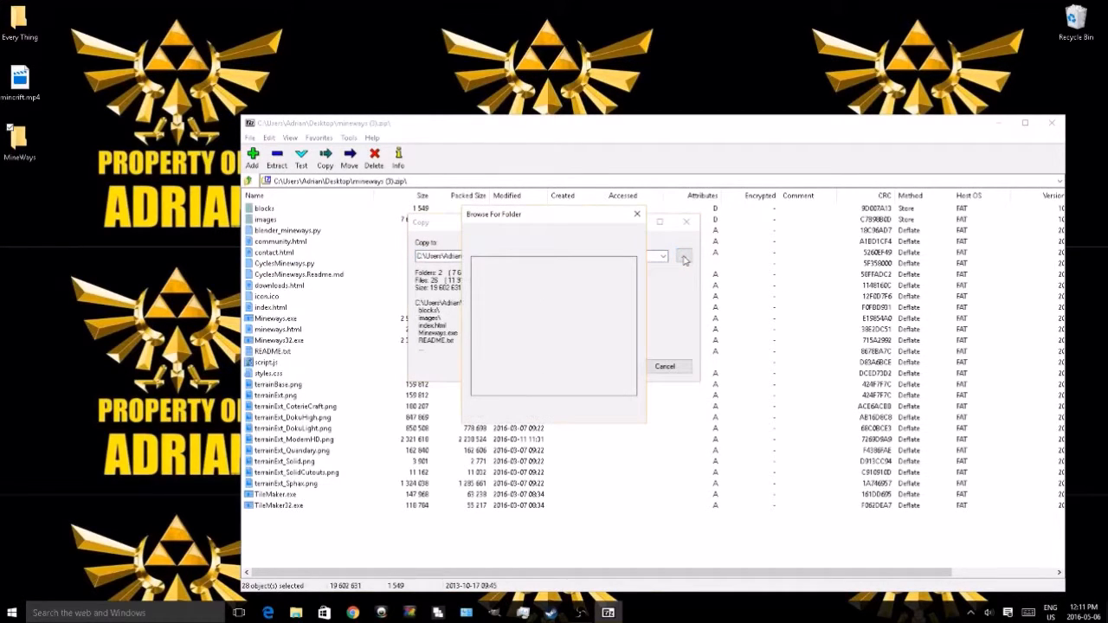
{"action": "scroll", "coordinate": [514, 327], "scroll_direction": "down", "scroll_amount": 2}
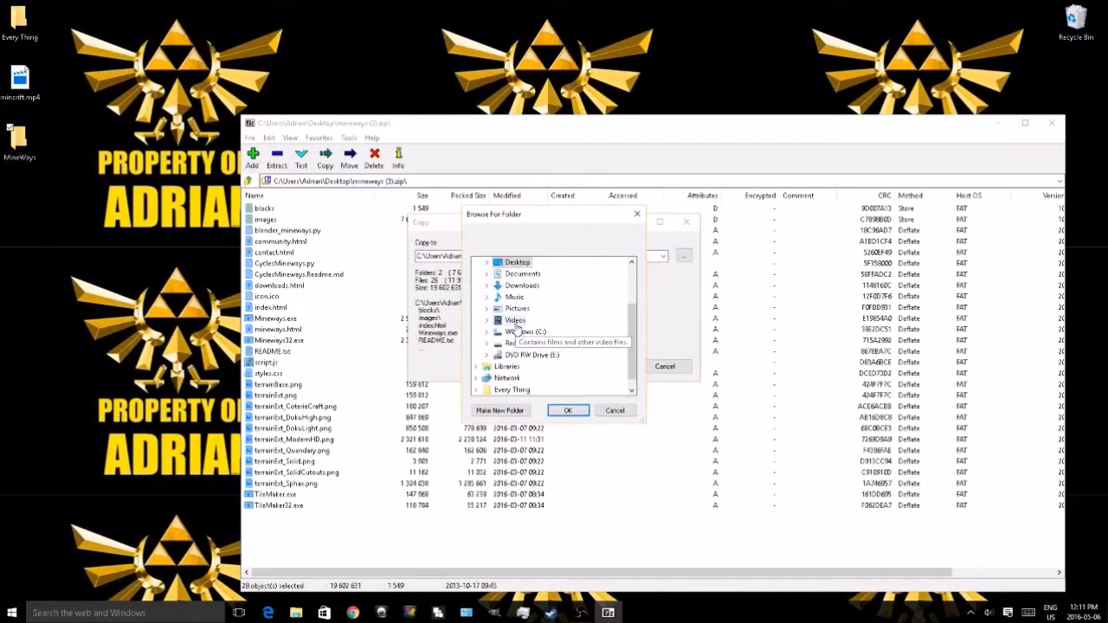
{"action": "scroll", "coordinate": [518, 334], "scroll_direction": "up", "scroll_amount": 1}
{"action": "double_click", "coordinate": [518, 297]}
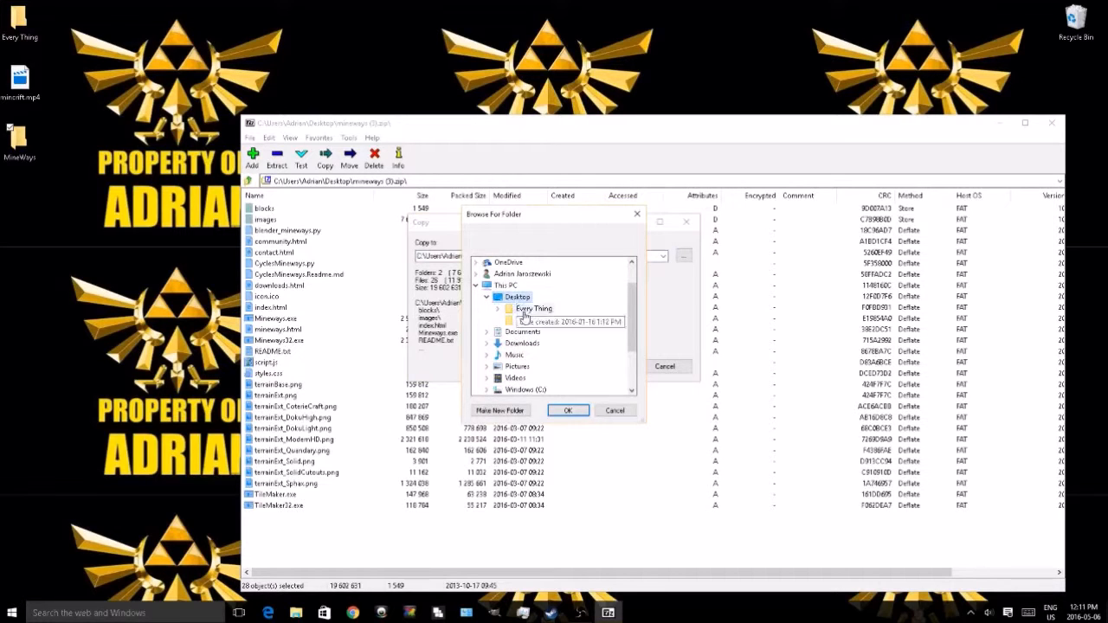
{"action": "left_click", "coordinate": [532, 321]}
{"action": "left_click", "coordinate": [567, 411]}
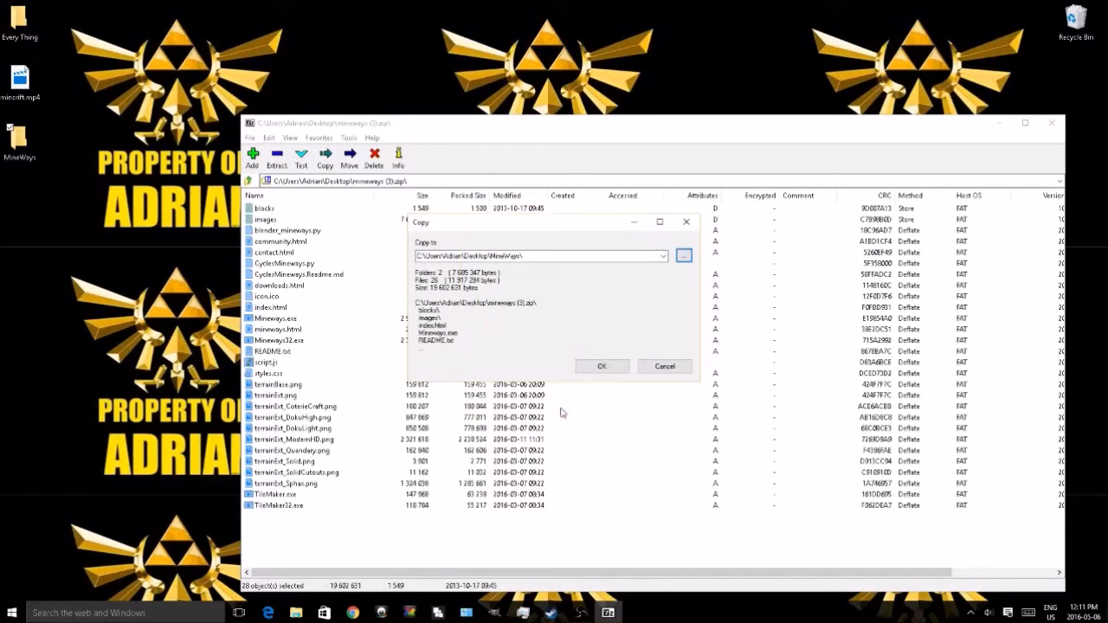
{"action": "left_click", "coordinate": [594, 369]}
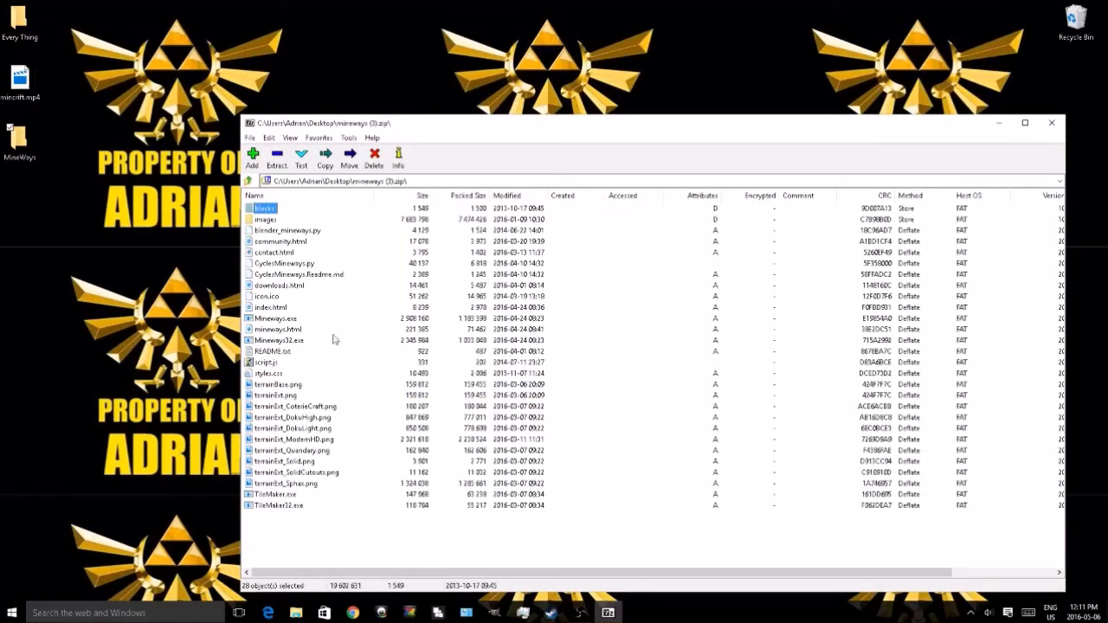
{"action": "left_click", "coordinate": [1051, 122]}
Delete the mineways (3).zip archive from the desktop.
{"action": "double_click", "coordinate": [410, 271]}
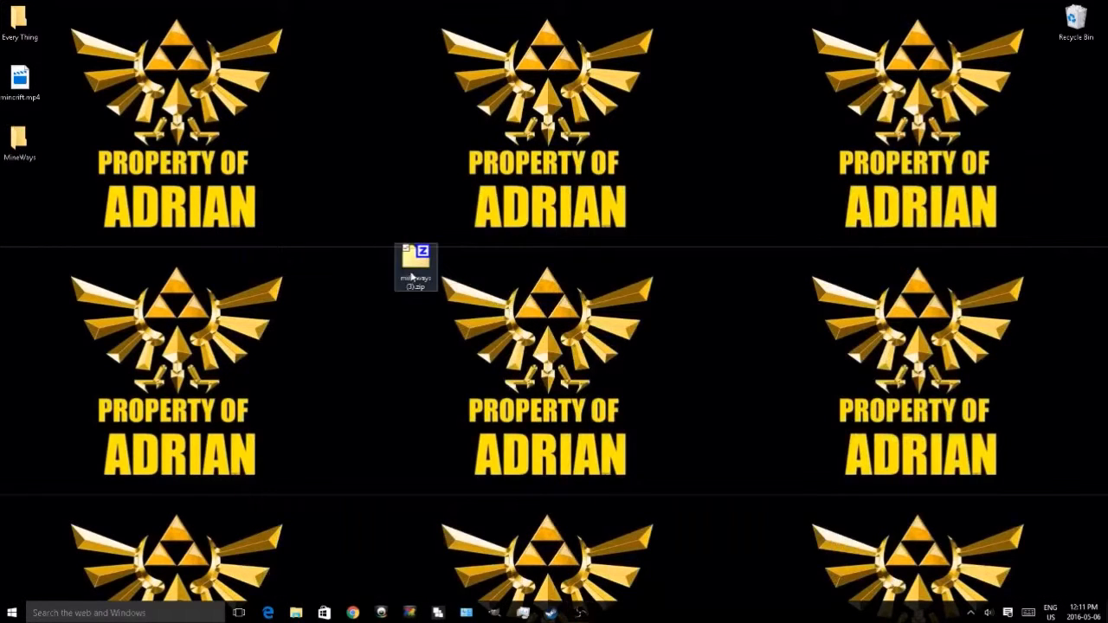
{"action": "right_click", "coordinate": [411, 271]}
{"action": "left_click", "coordinate": [294, 490]}
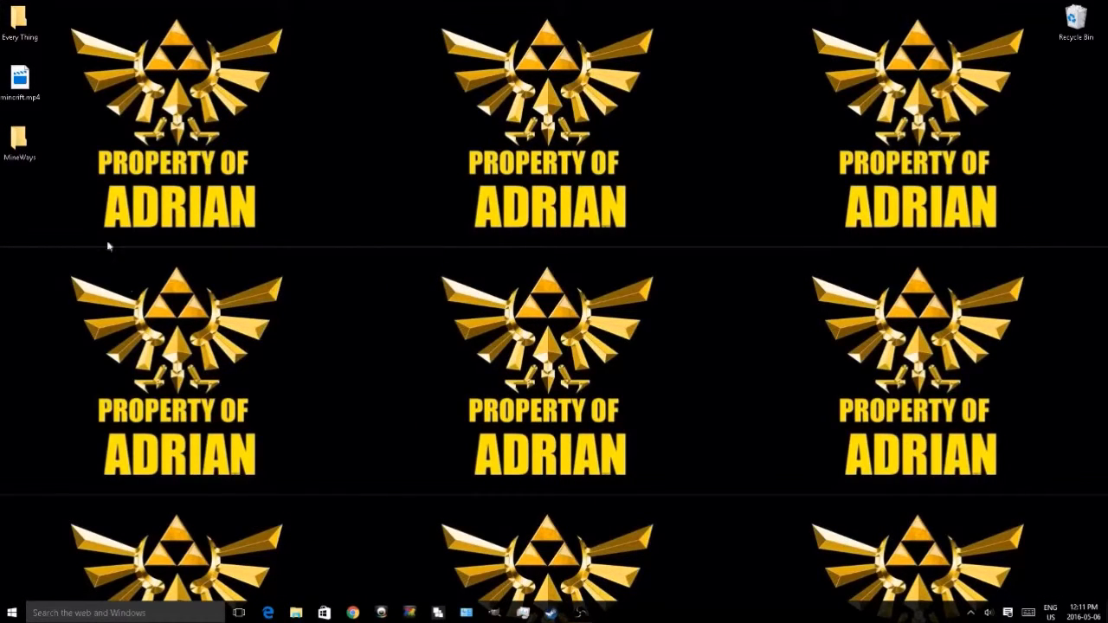
Launch Mineways.exe from the MineWays desktop folder and maximize its window.
{"action": "double_click", "coordinate": [36, 149]}
{"action": "scroll", "coordinate": [618, 317], "scroll_direction": "down", "scroll_amount": 5}
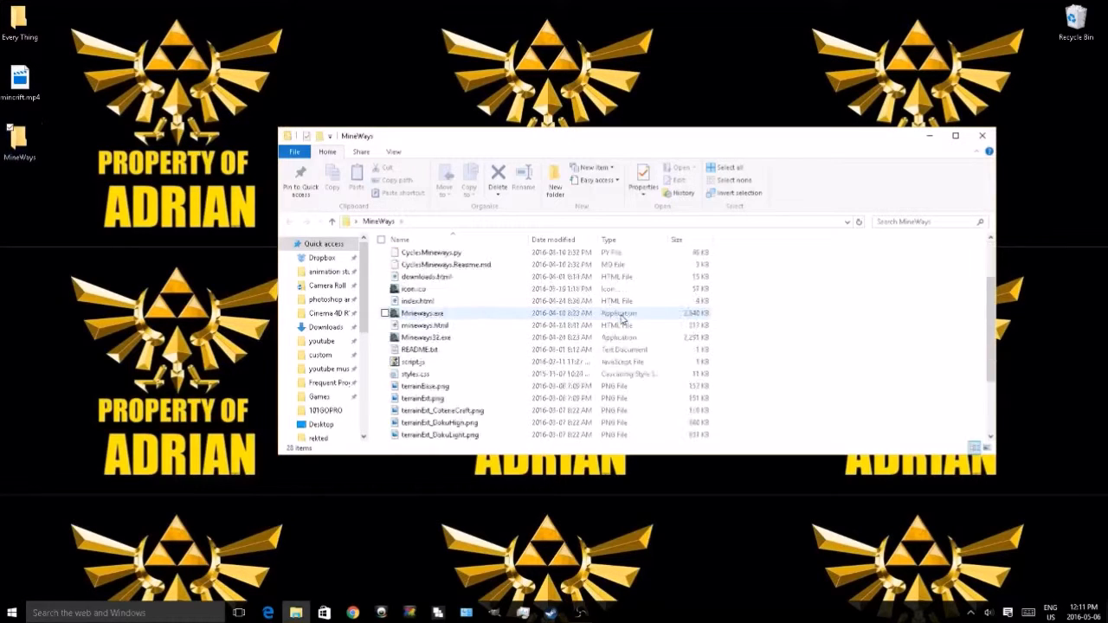
{"action": "scroll", "coordinate": [618, 317], "scroll_direction": "up", "scroll_amount": 4}
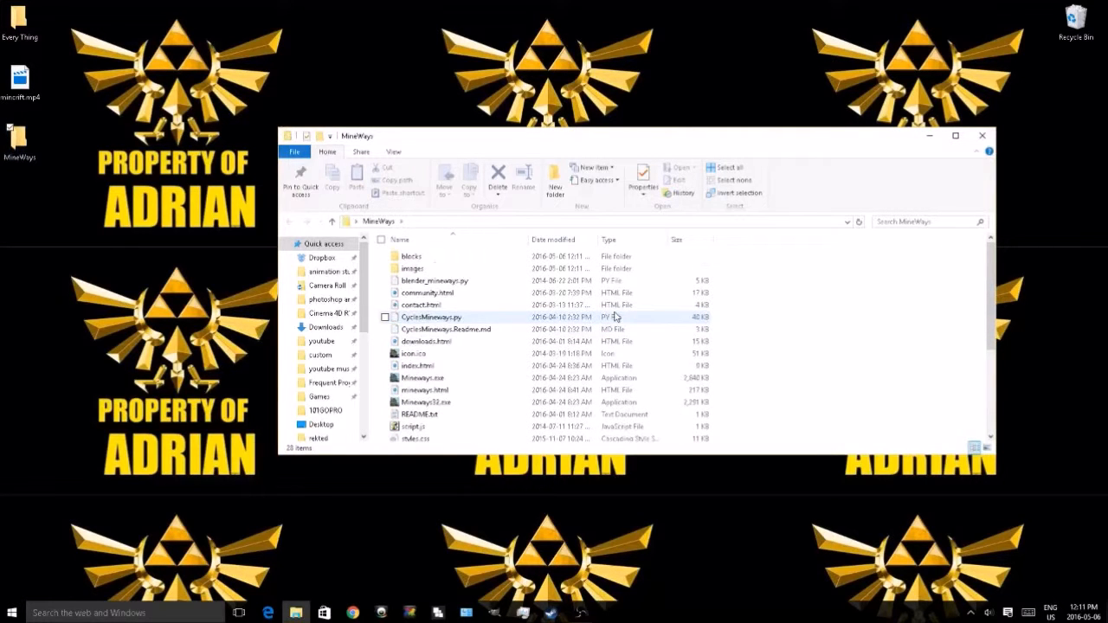
{"action": "scroll", "coordinate": [616, 317], "scroll_direction": "down", "scroll_amount": 2}
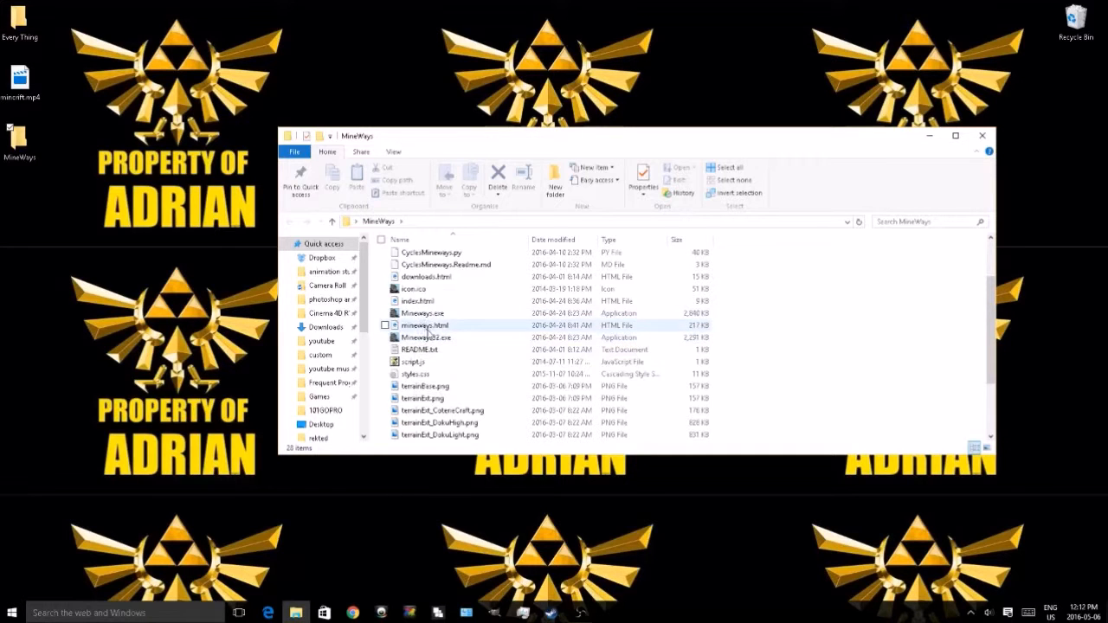
{"action": "double_click", "coordinate": [424, 314]}
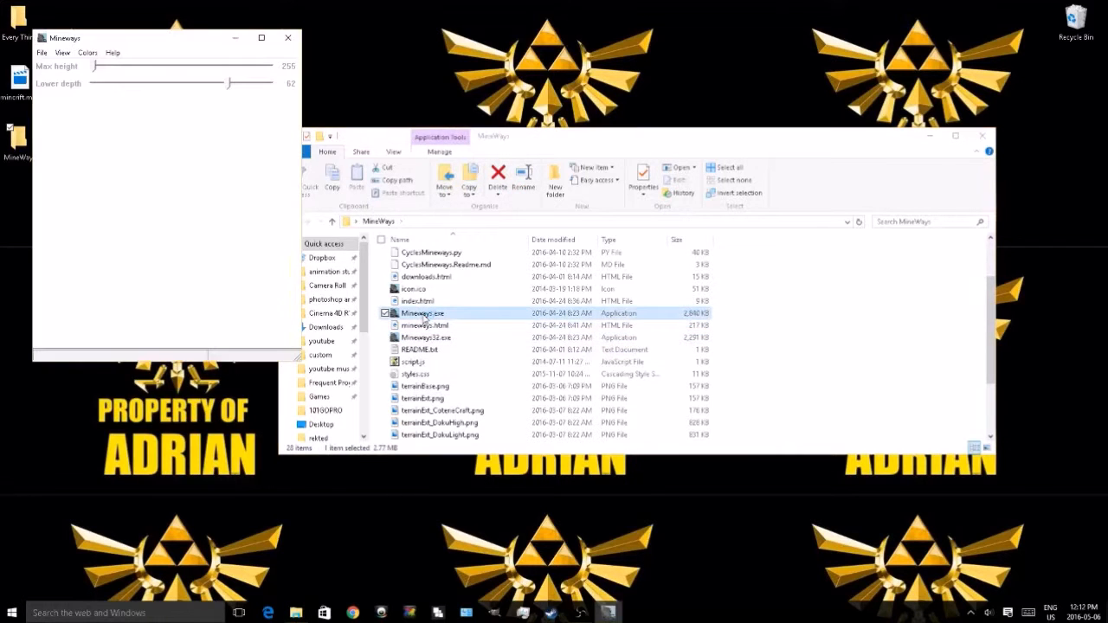
{"action": "left_click", "coordinate": [261, 37]}
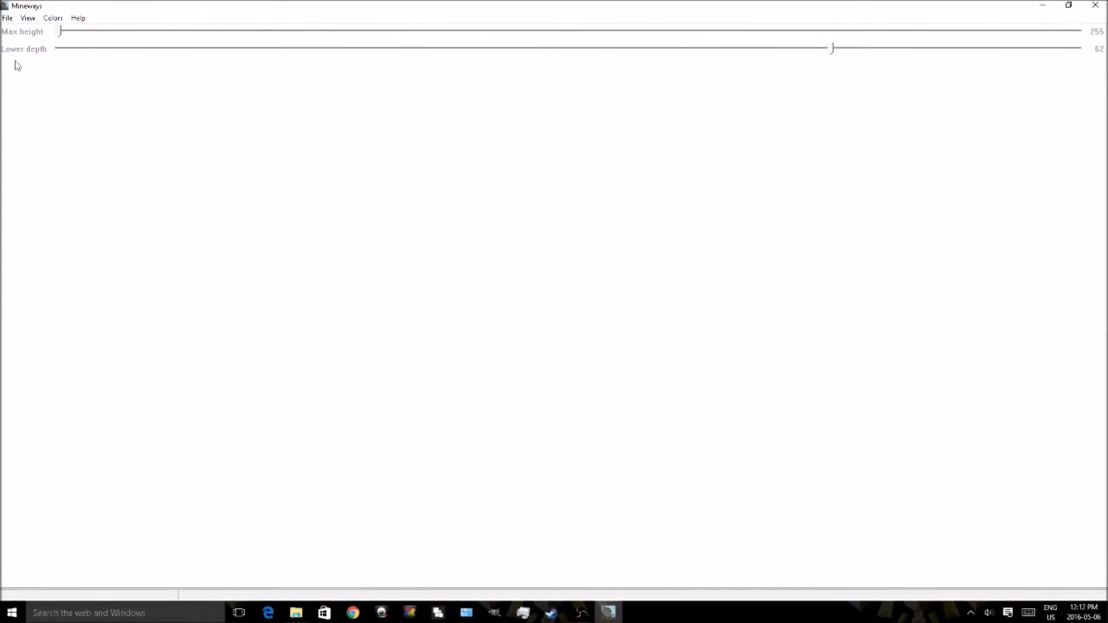
Open the 1.9 Survival world in Mineways.
{"action": "left_click", "coordinate": [7, 18]}
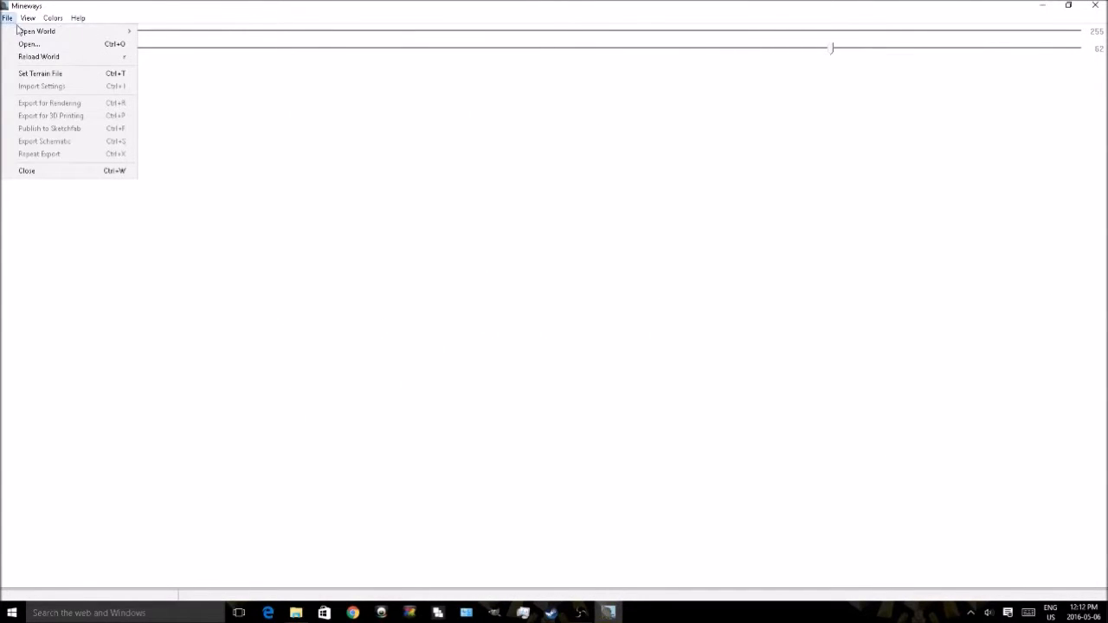
{"action": "mouse_move", "coordinate": [46, 33]}
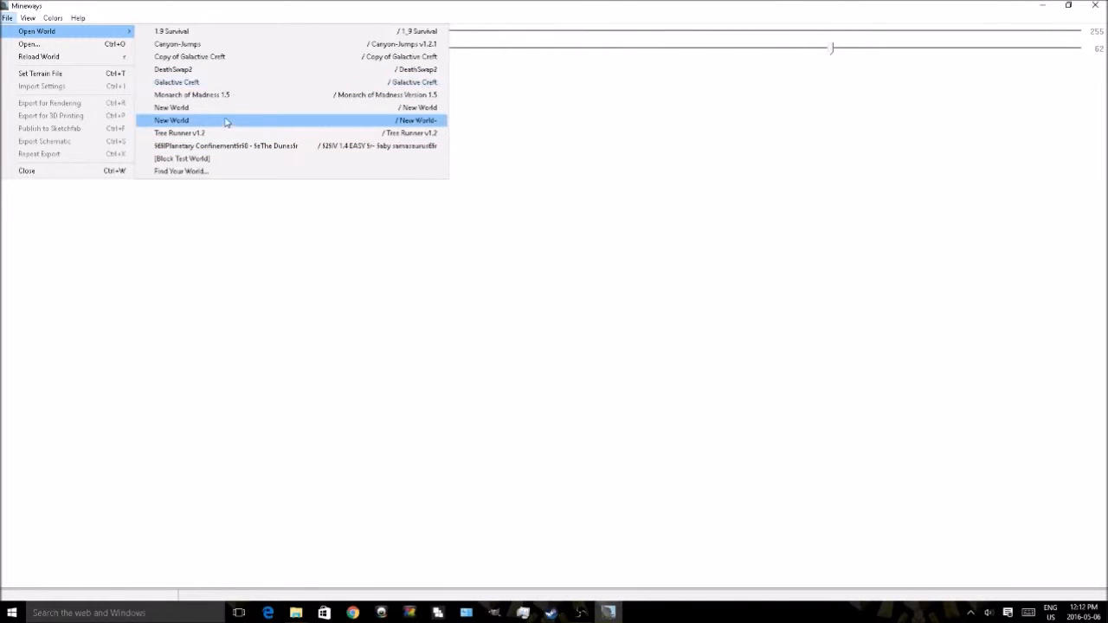
{"action": "left_click", "coordinate": [181, 32]}
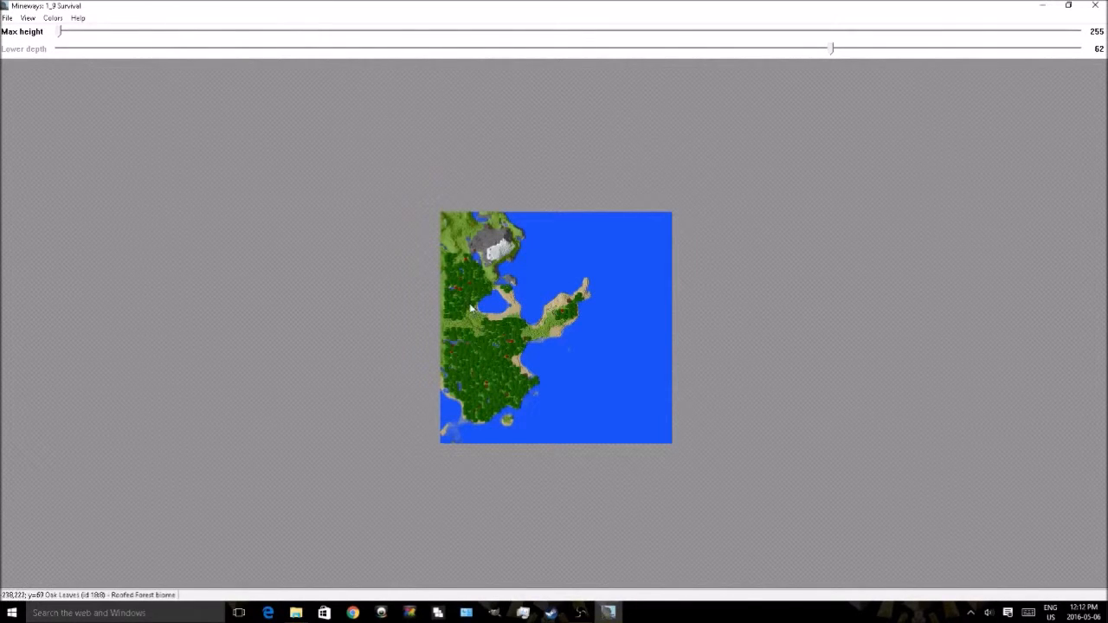
Examine the world map around the forest, the enclosed lake and the sandy coastline at different magnifications.
{"action": "scroll", "coordinate": [520, 362], "scroll_direction": "up", "scroll_amount": 2}
{"action": "scroll", "coordinate": [520, 357], "scroll_direction": "up", "scroll_amount": 1}
{"action": "scroll", "coordinate": [519, 355], "scroll_direction": "down", "scroll_amount": 2}
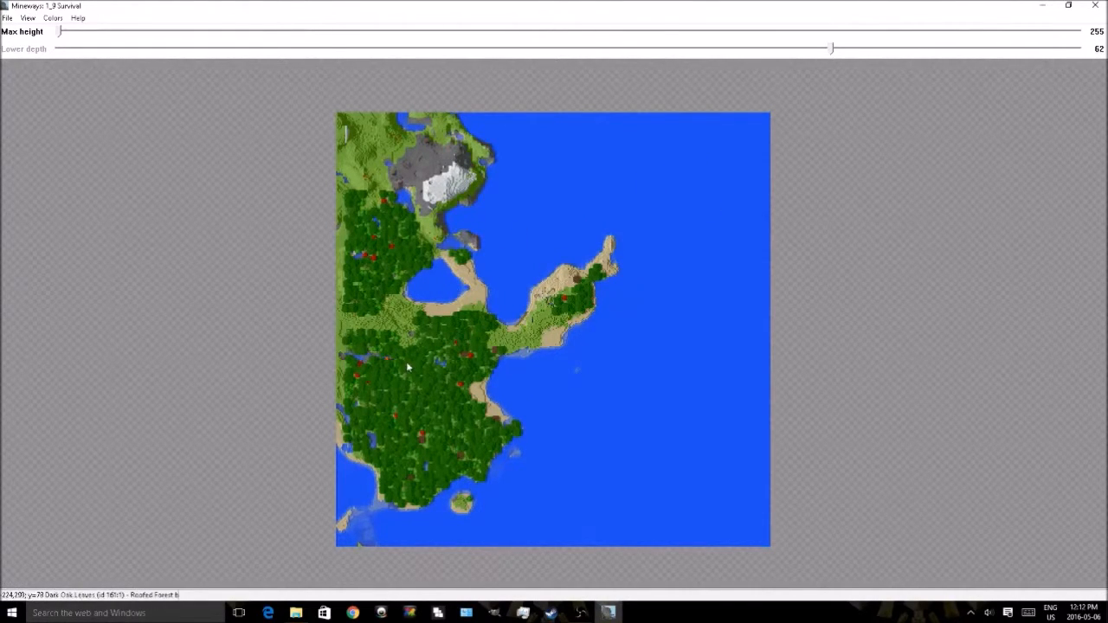
{"action": "scroll", "coordinate": [407, 367], "scroll_direction": "up", "scroll_amount": 1}
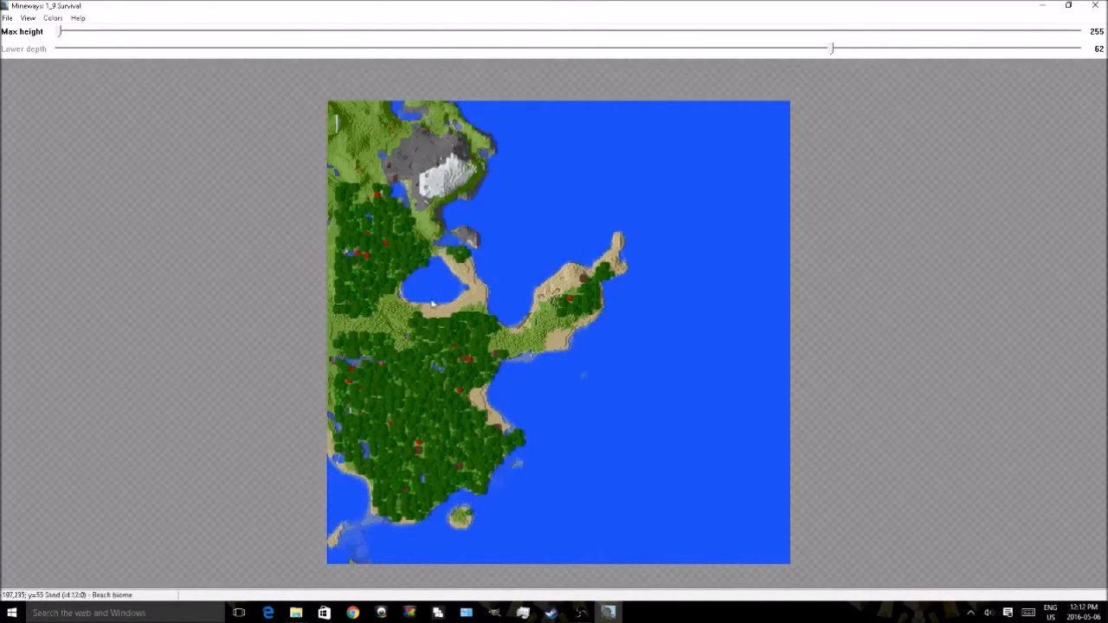
{"action": "scroll", "coordinate": [432, 303], "scroll_direction": "up", "scroll_amount": 3}
{"action": "scroll", "coordinate": [456, 371], "scroll_direction": "down", "scroll_amount": 4}
{"action": "left_click_drag", "start_coordinate": [487, 256], "coordinate": [535, 316]}
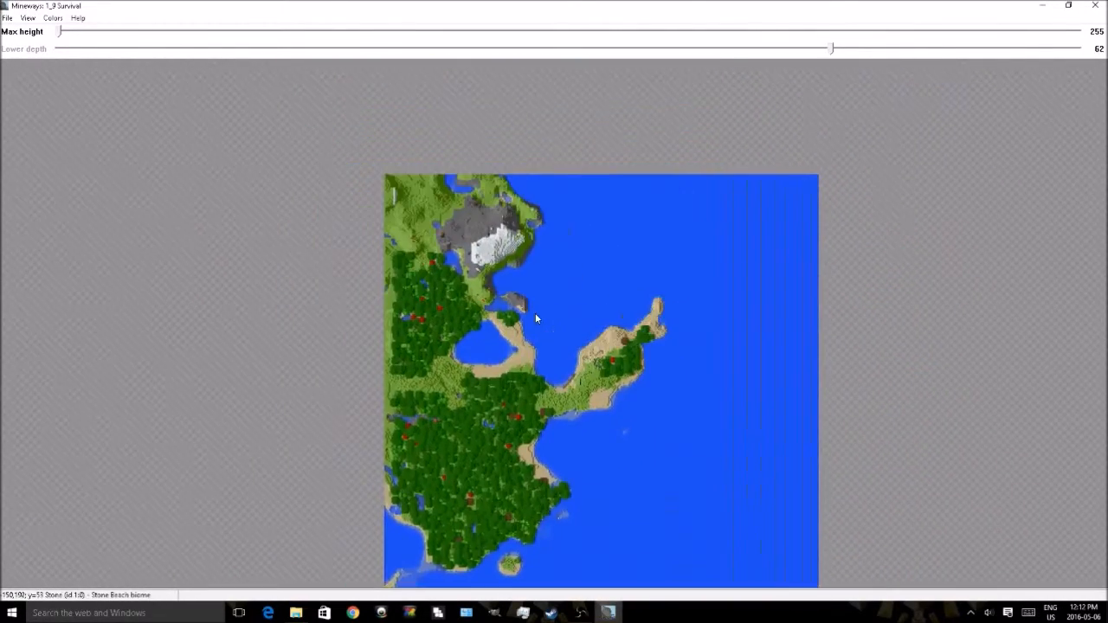
{"action": "scroll", "coordinate": [502, 346], "scroll_direction": "up", "scroll_amount": 3}
{"action": "scroll", "coordinate": [502, 348], "scroll_direction": "down", "scroll_amount": 1}
{"action": "scroll", "coordinate": [502, 349], "scroll_direction": "up", "scroll_amount": 1}
{"action": "scroll", "coordinate": [503, 349], "scroll_direction": "down", "scroll_amount": 3}
{"action": "scroll", "coordinate": [502, 349], "scroll_direction": "up", "scroll_amount": 3}
{"action": "scroll", "coordinate": [504, 350], "scroll_direction": "down", "scroll_amount": 1}
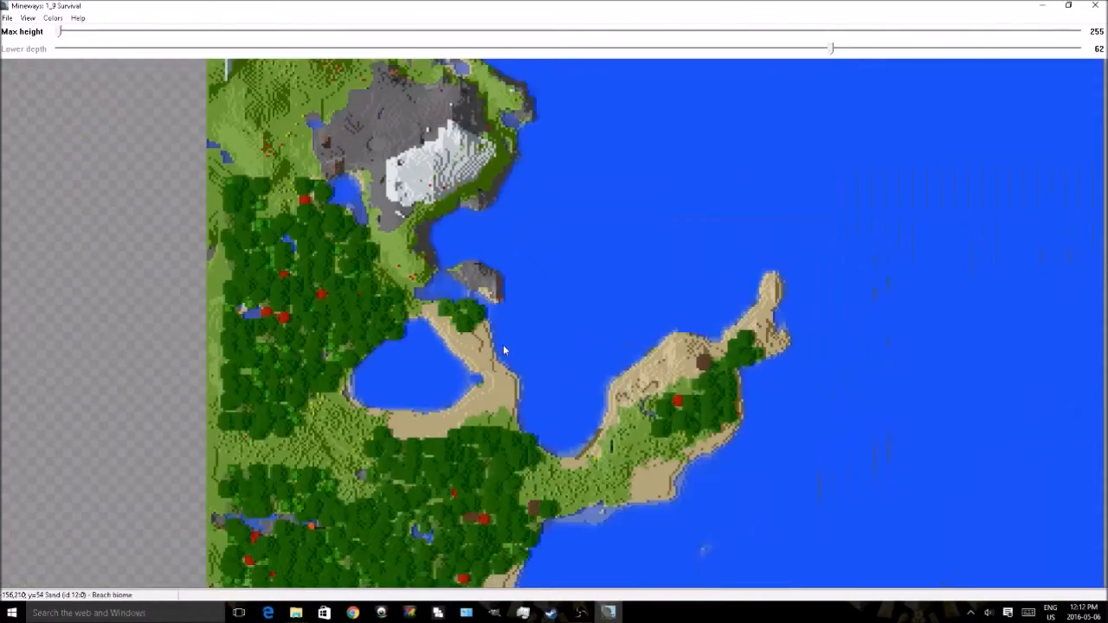
Select the rectangular area around the snowy mountain, dismiss the depth autocorrection offer, and set the selection's lower depth to 86.
{"action": "scroll", "coordinate": [504, 350], "scroll_direction": "up", "scroll_amount": 1}
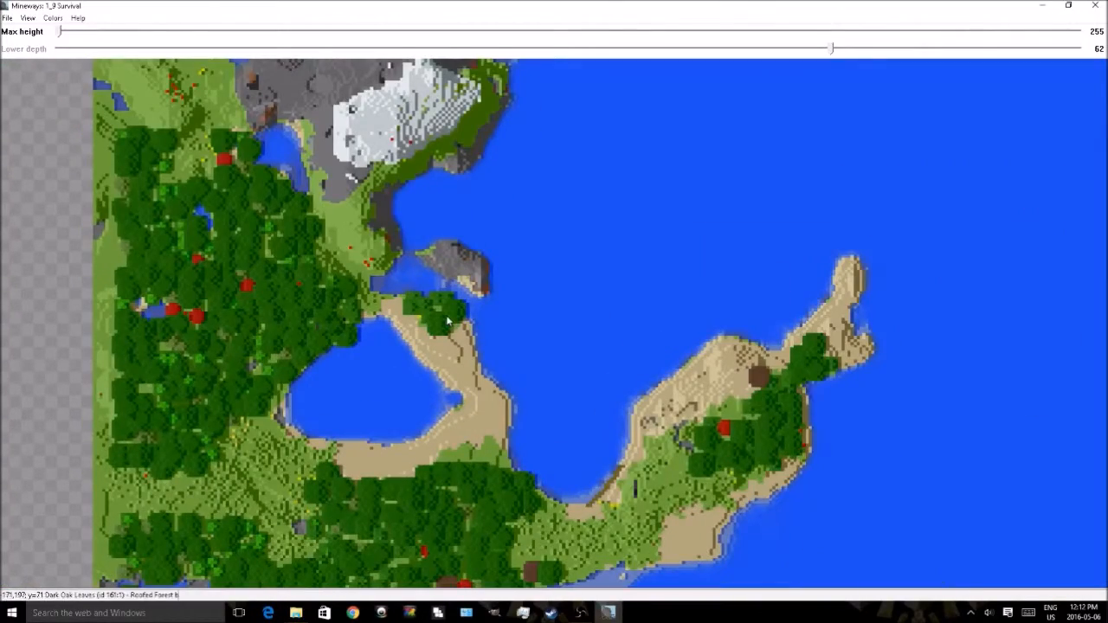
{"action": "left_click_drag", "start_coordinate": [274, 310], "coordinate": [510, 109]}
{"action": "left_click_drag", "start_coordinate": [481, 152], "coordinate": [478, 537]}
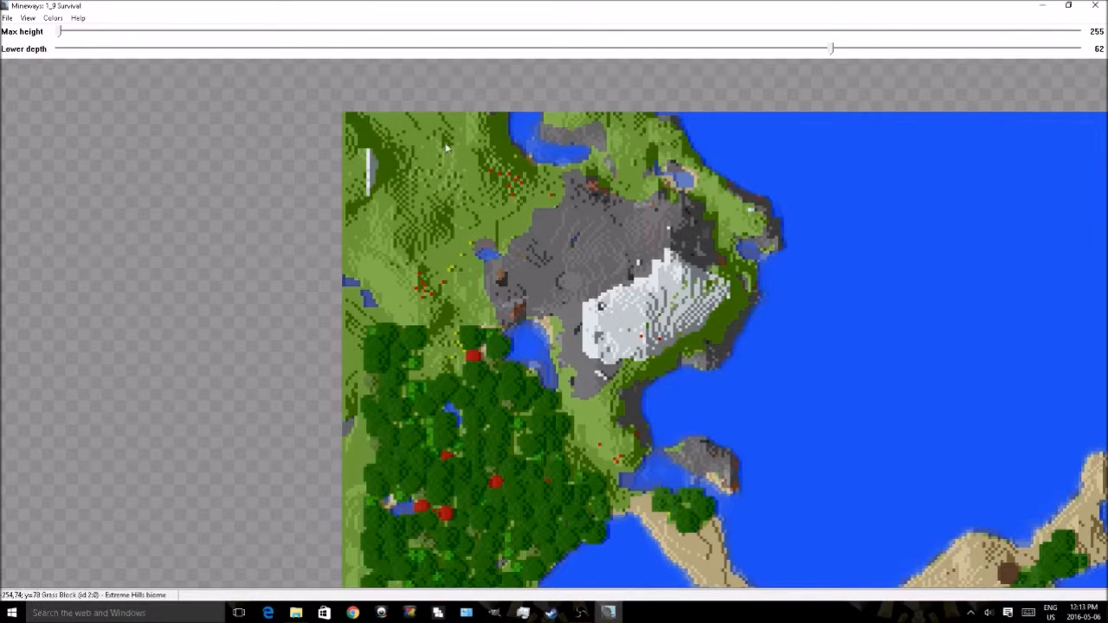
{"action": "right_click_drag", "start_coordinate": [493, 159], "coordinate": [593, 171]}
{"action": "right_click_drag", "start_coordinate": [680, 196], "coordinate": [748, 400]}
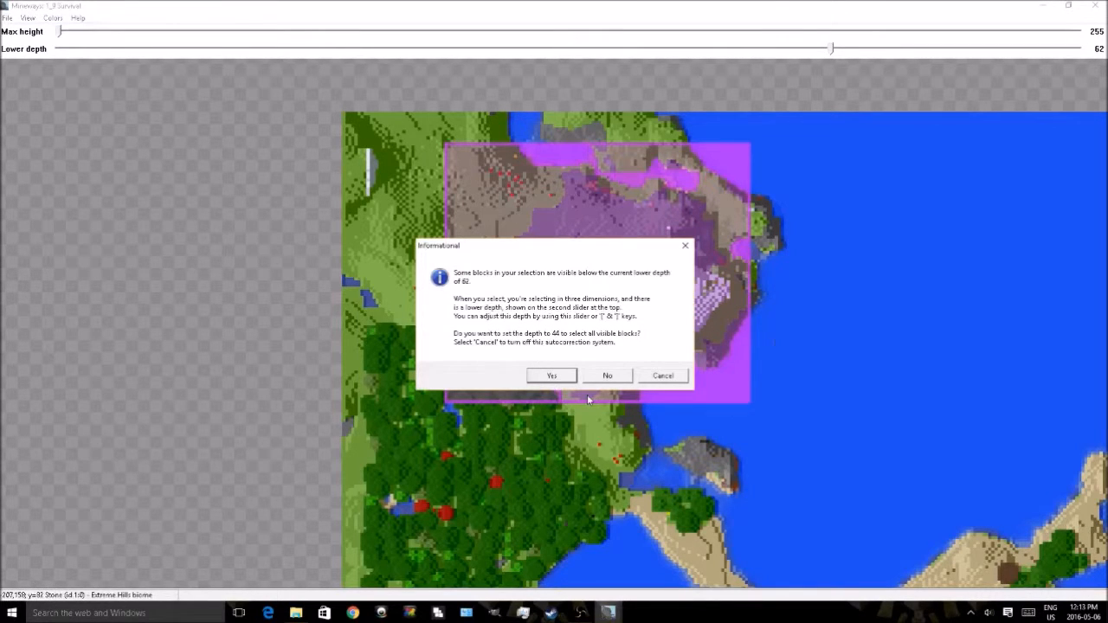
{"action": "left_click", "coordinate": [685, 246]}
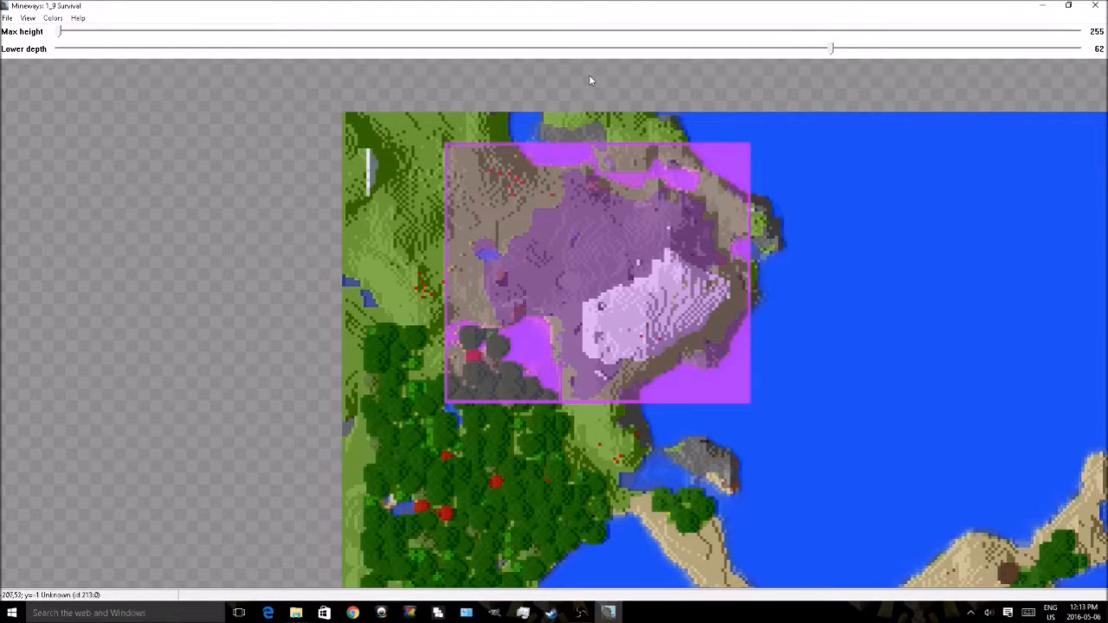
{"action": "left_click_drag", "start_coordinate": [832, 49], "coordinate": [736, 49]}
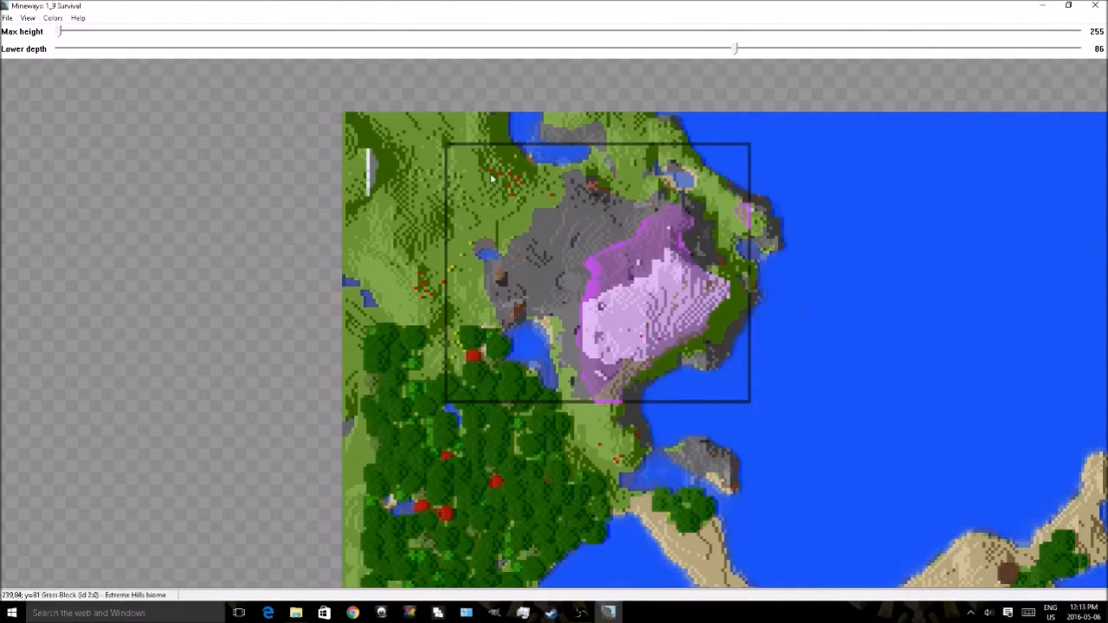
Export the selection for rendering to the Desktop as test in Wavefront OBJ, absolute format, making the model 1000 cm in height.
{"action": "left_click", "coordinate": [9, 19]}
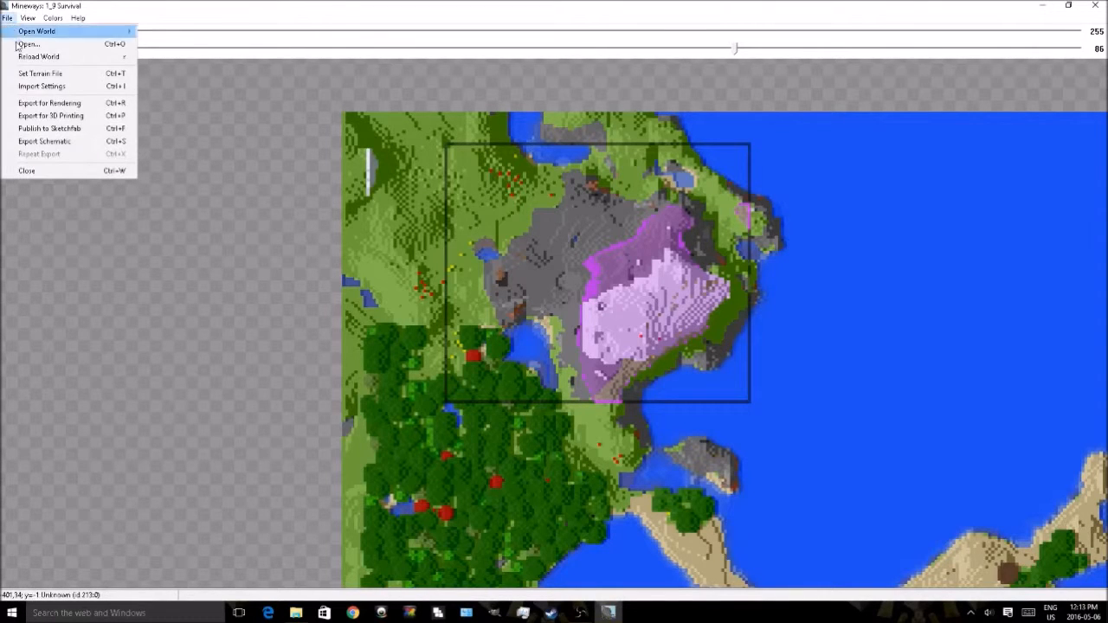
{"action": "left_click", "coordinate": [39, 103]}
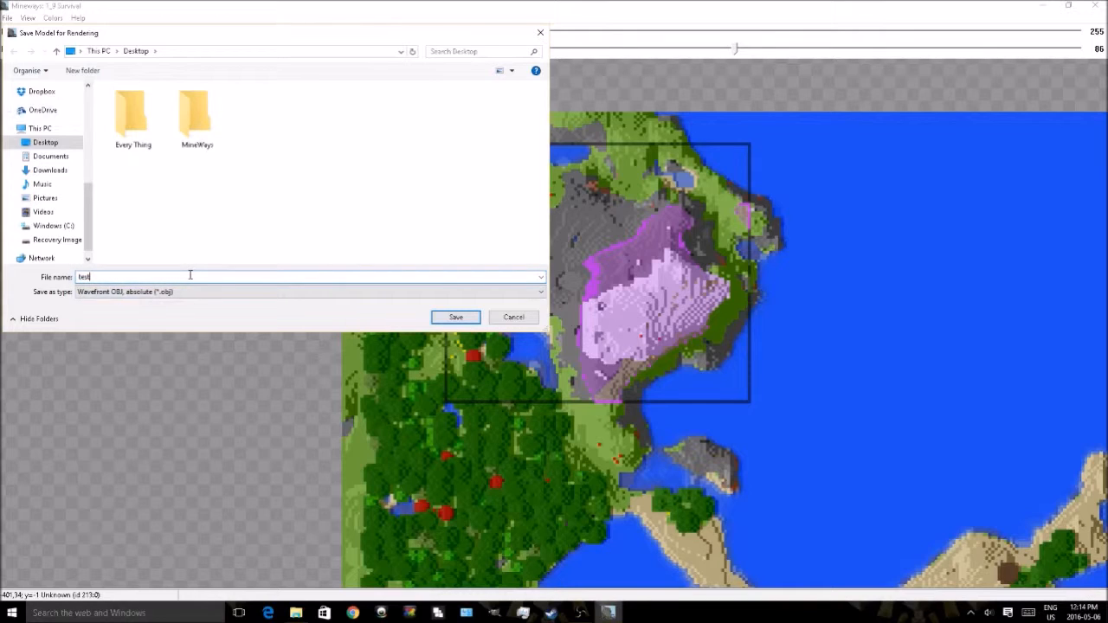
{"action": "left_click", "coordinate": [444, 319]}
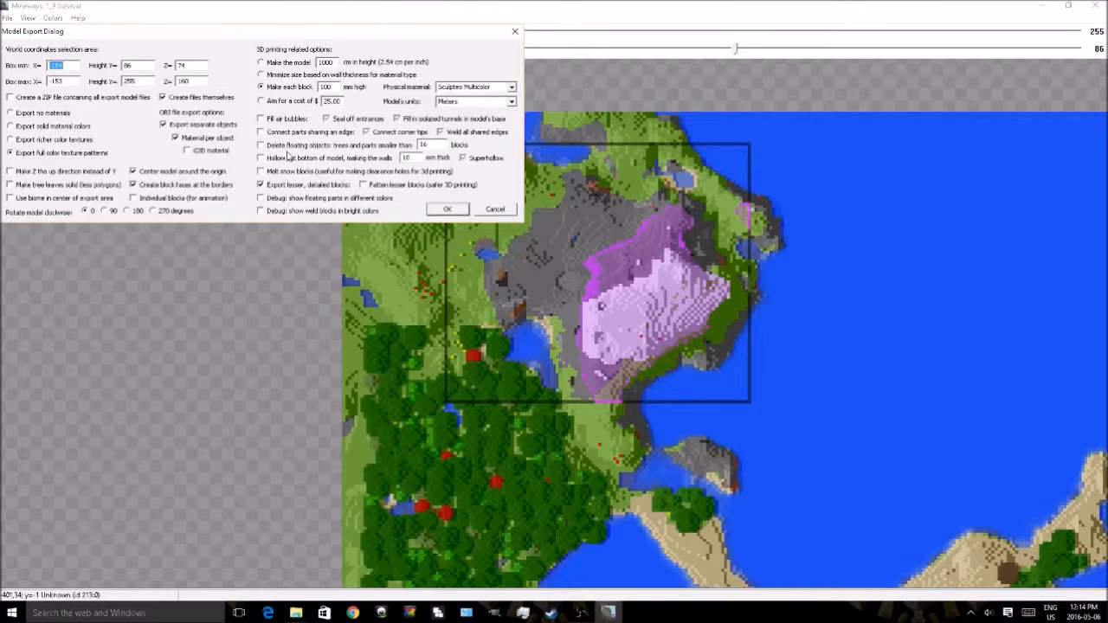
{"action": "left_click", "coordinate": [261, 64]}
{"action": "left_click", "coordinate": [261, 64]}
{"action": "left_click", "coordinate": [448, 209]}
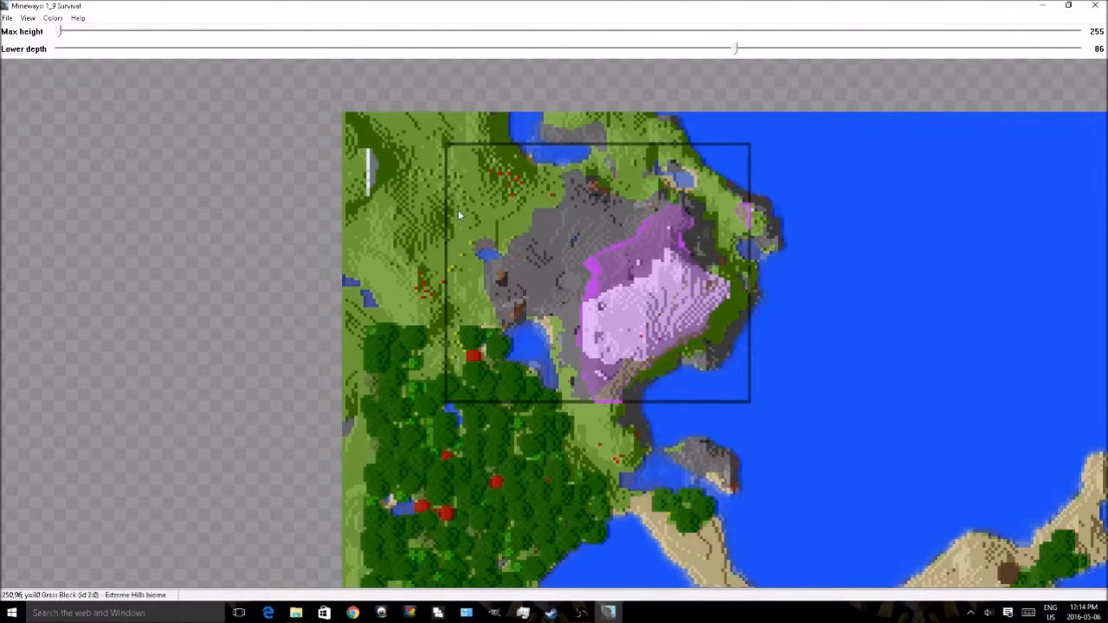
Close Mineways and the MineWays folder window to reveal the exported files on the desktop.
{"action": "left_click_drag", "start_coordinate": [460, 6], "coordinate": [487, 100]}
{"action": "left_click", "coordinate": [609, 102]}
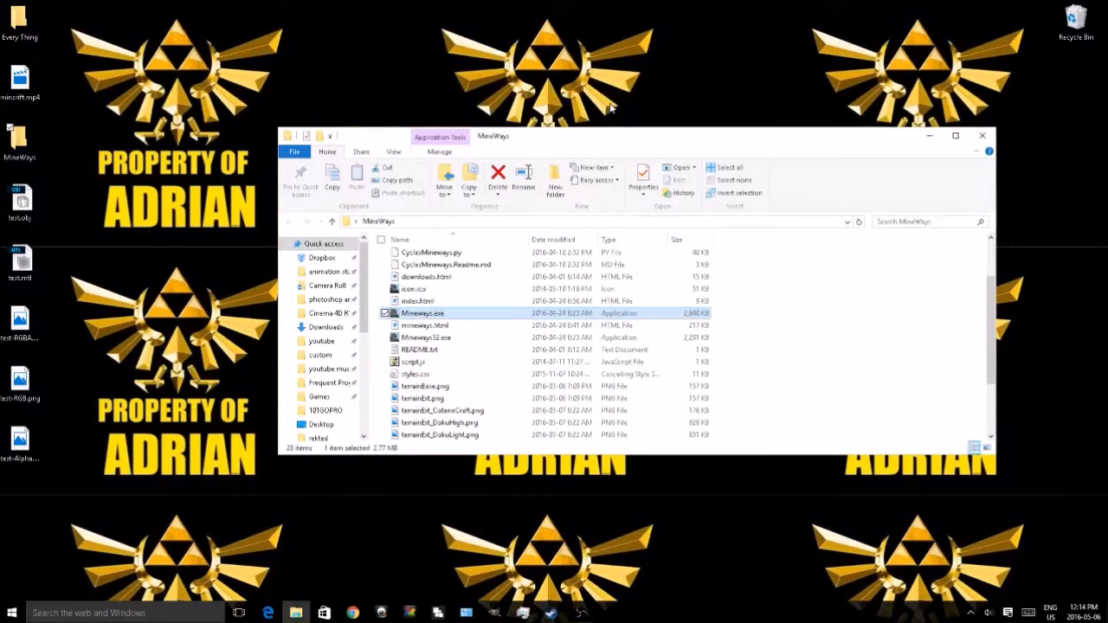
{"action": "left_click", "coordinate": [983, 136]}
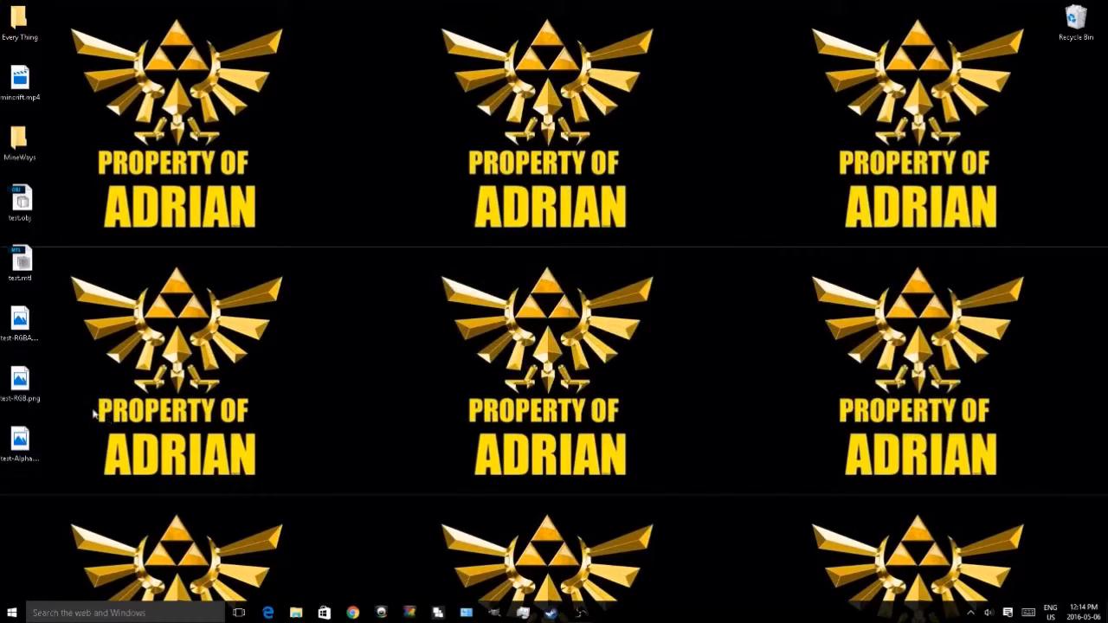
Delete the test-RGB.png and test.mtl files from the desktop.
{"action": "left_click", "coordinate": [23, 384]}
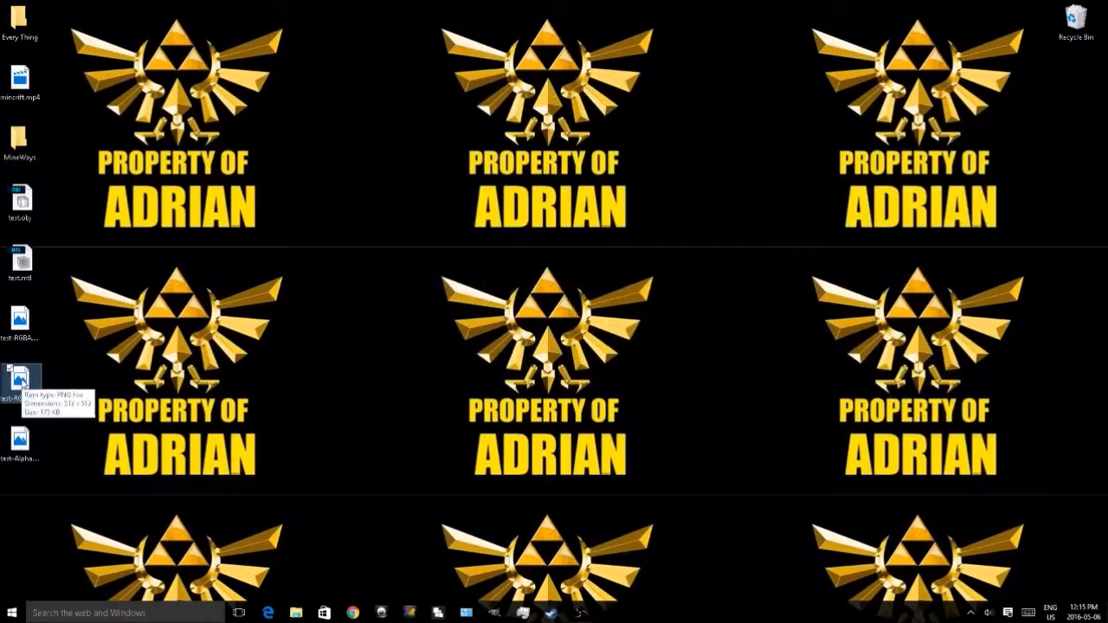
{"action": "key", "text": "Delete"}
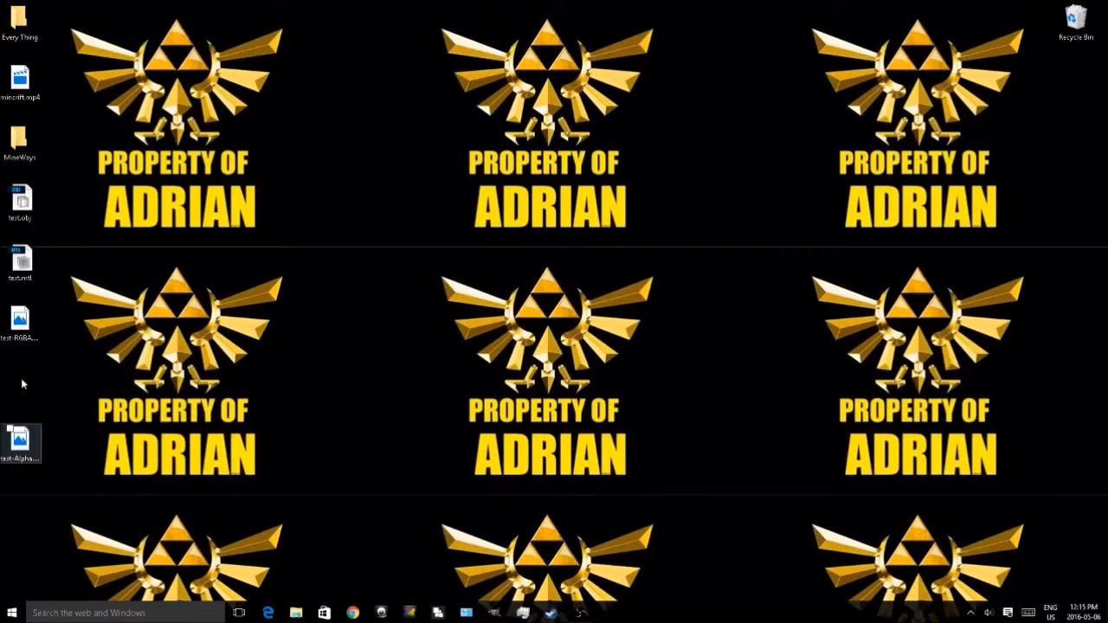
{"action": "left_click", "coordinate": [27, 272]}
{"action": "key", "text": "Delete"}
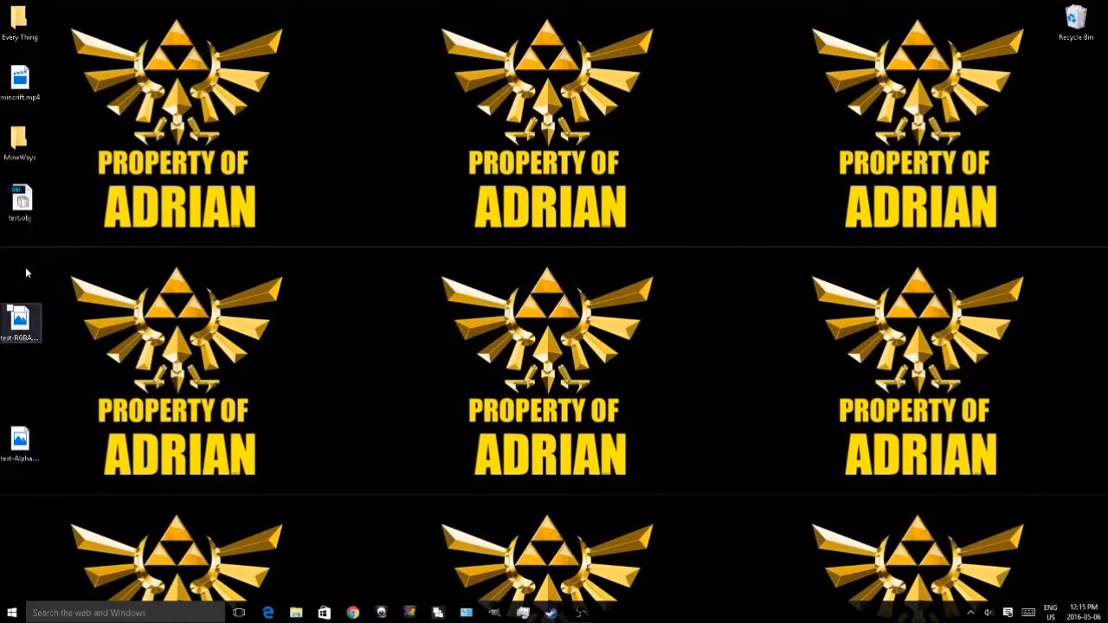
Rearrange the test-RGBA and test-Alpha.png icons on the desktop so they sit directly below test.obj.
{"action": "left_click", "coordinate": [12, 457]}
{"action": "left_click", "coordinate": [35, 384]}
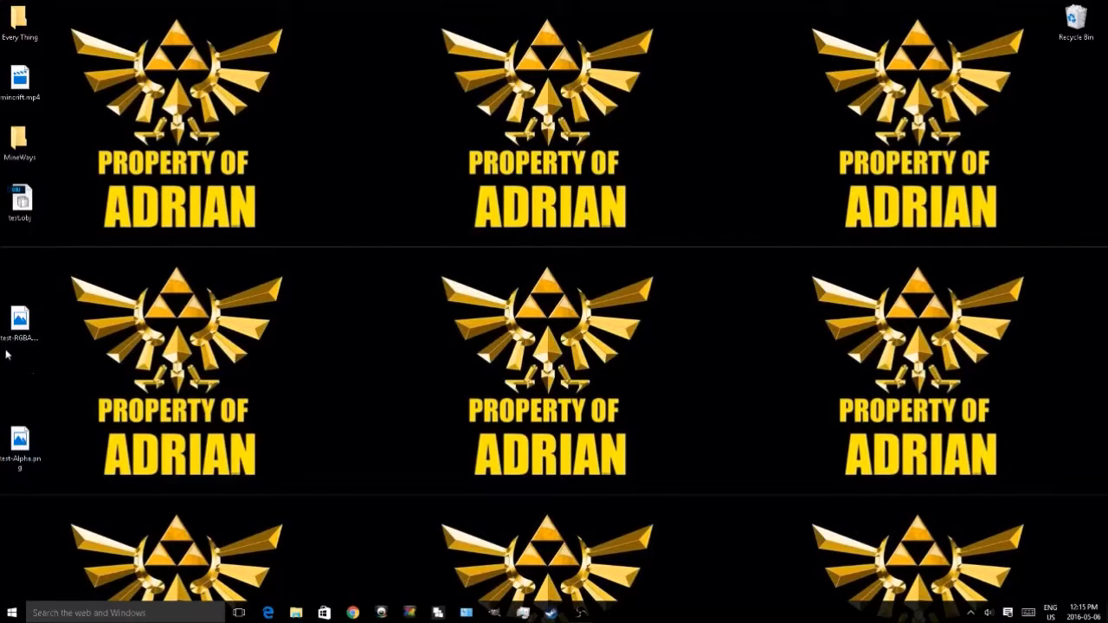
{"action": "left_click", "coordinate": [19, 322]}
{"action": "left_click_drag", "start_coordinate": [19, 323], "coordinate": [14, 270]}
{"action": "left_click_drag", "start_coordinate": [24, 446], "coordinate": [12, 331]}
{"action": "left_click", "coordinate": [64, 318]}
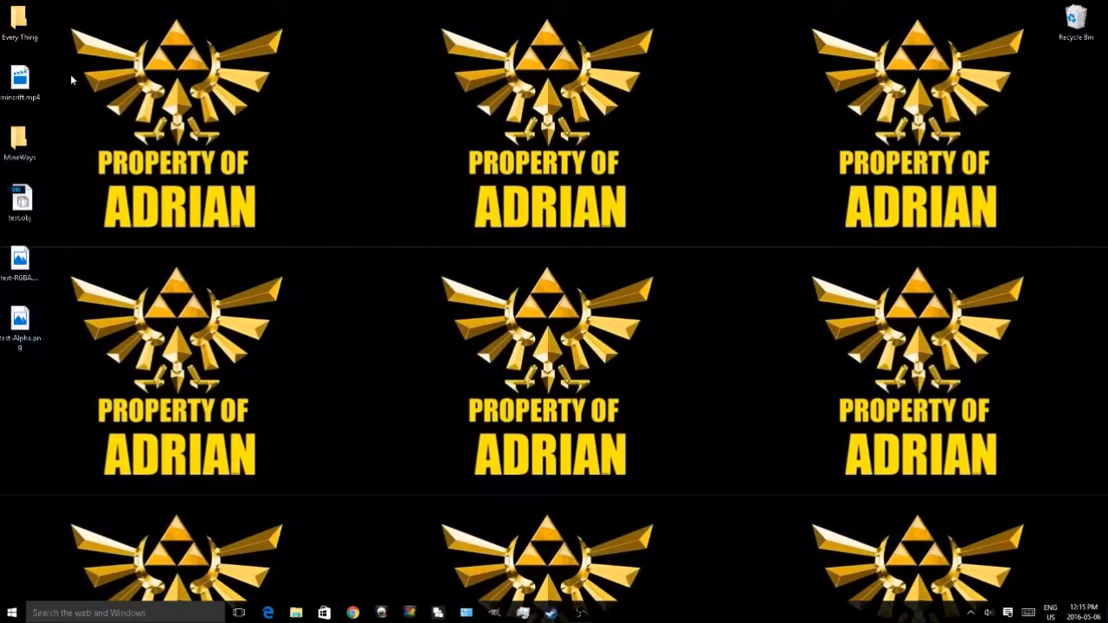
Launch Cinema 4D from the Frequent Programs folder inside Every Thing, close the folder window, and switch the layout to Startup.
{"action": "double_click", "coordinate": [18, 19]}
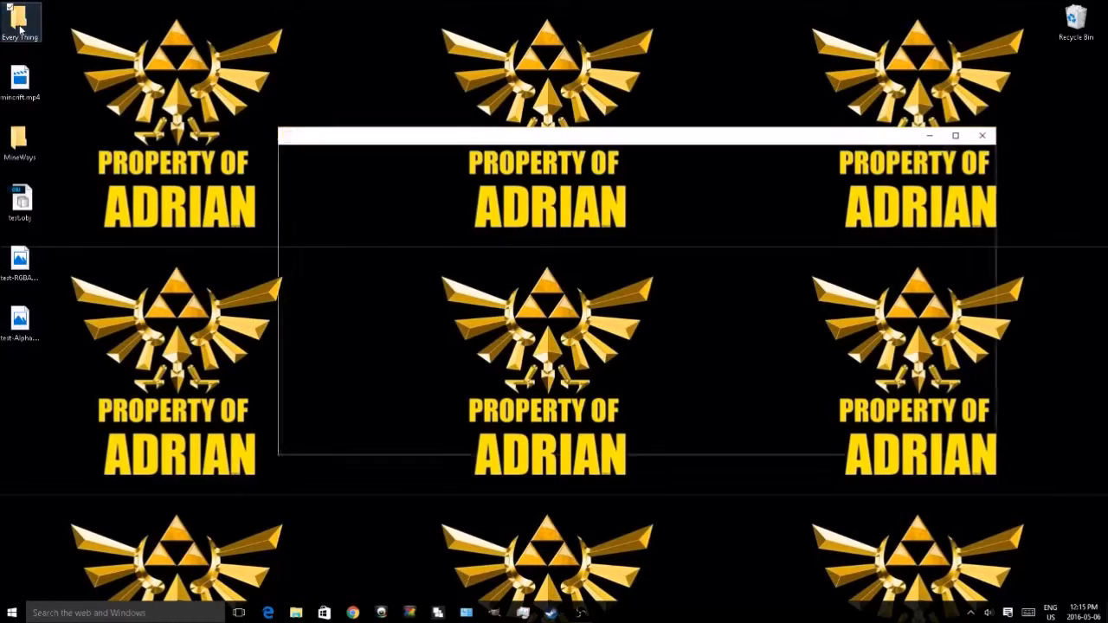
{"action": "double_click", "coordinate": [416, 317]}
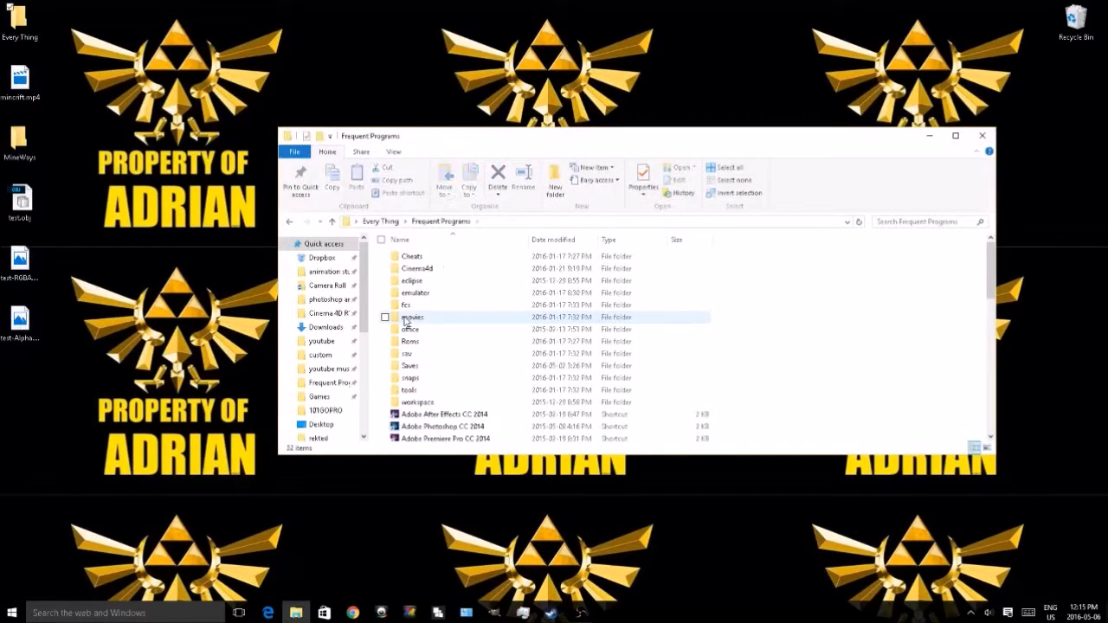
{"action": "scroll", "coordinate": [409, 327], "scroll_direction": "down", "scroll_amount": 2}
{"action": "left_click", "coordinate": [421, 362]}
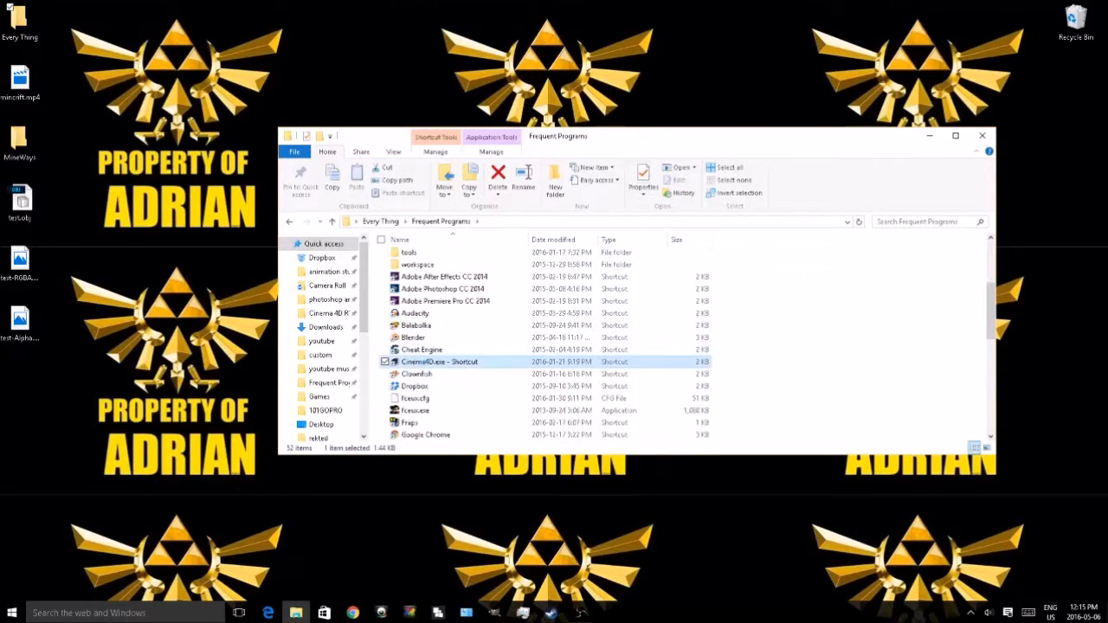
{"action": "left_click", "coordinate": [982, 136]}
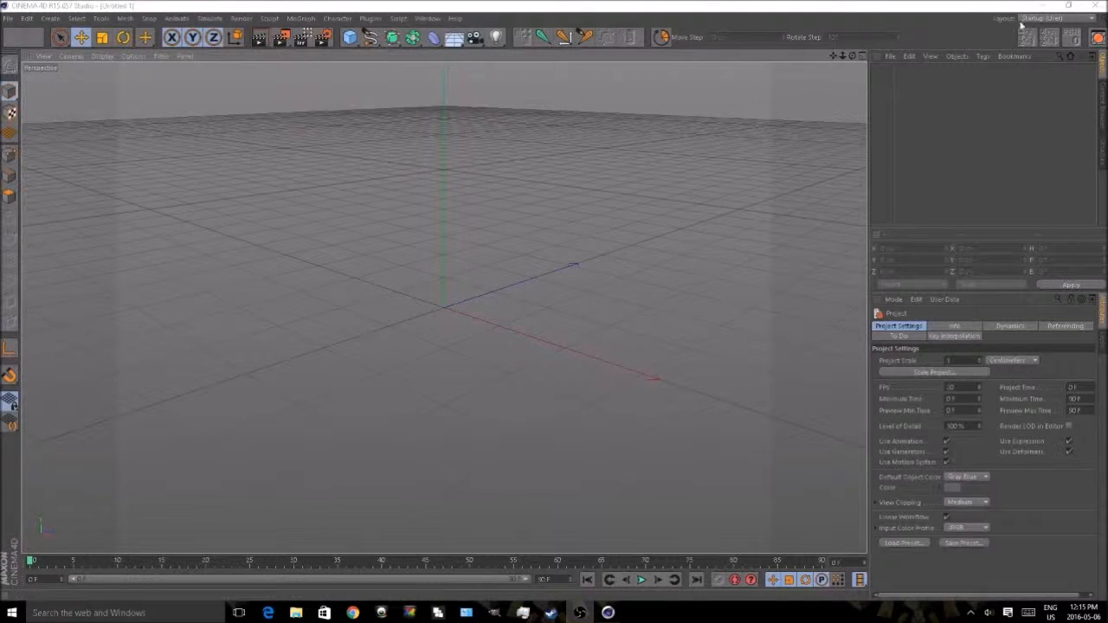
{"action": "left_click", "coordinate": [1041, 18]}
{"action": "left_click", "coordinate": [1042, 113]}
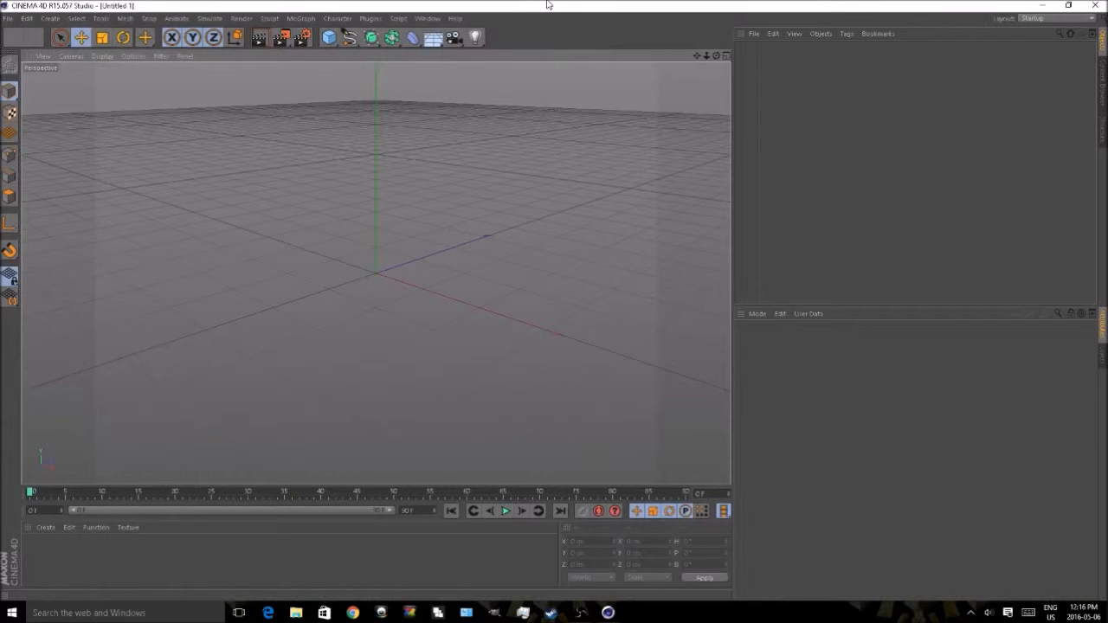
Import test.obj from the desktop into the scene, accepting the preset Wavefront import settings, and maximize the window.
{"action": "left_click_drag", "start_coordinate": [547, 4], "coordinate": [594, 55]}
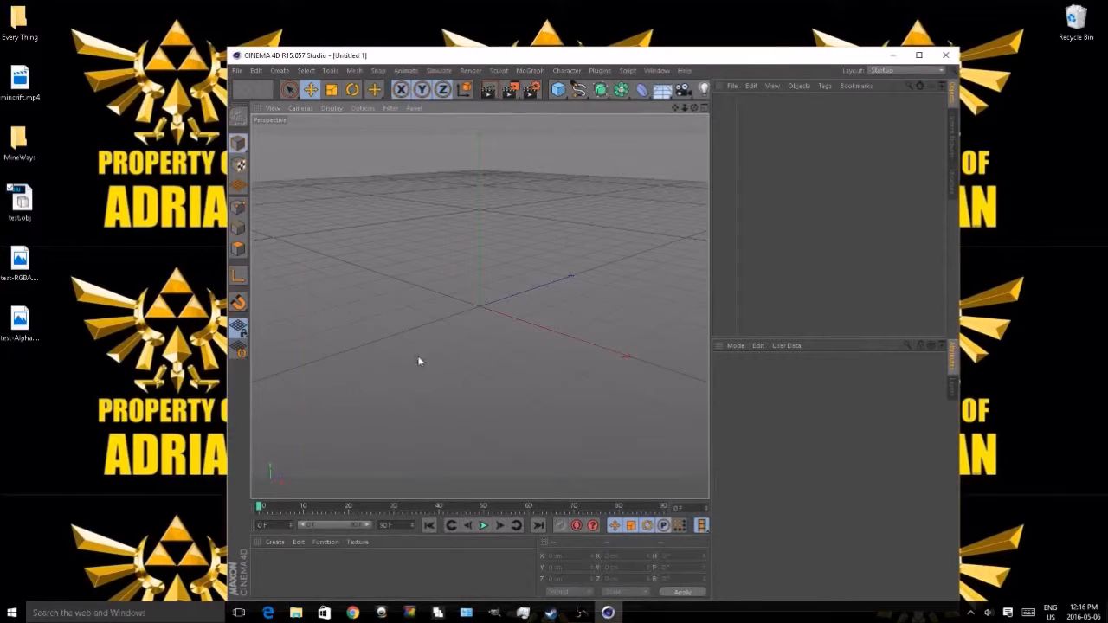
{"action": "left_click_drag", "start_coordinate": [20, 201], "coordinate": [420, 361]}
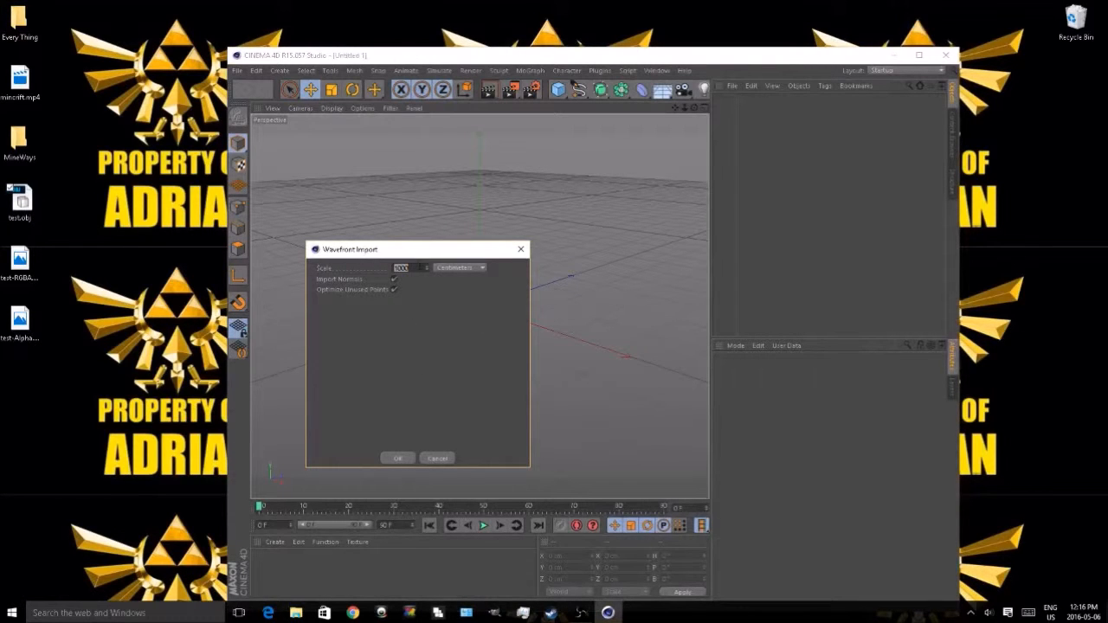
{"action": "left_click", "coordinate": [397, 460]}
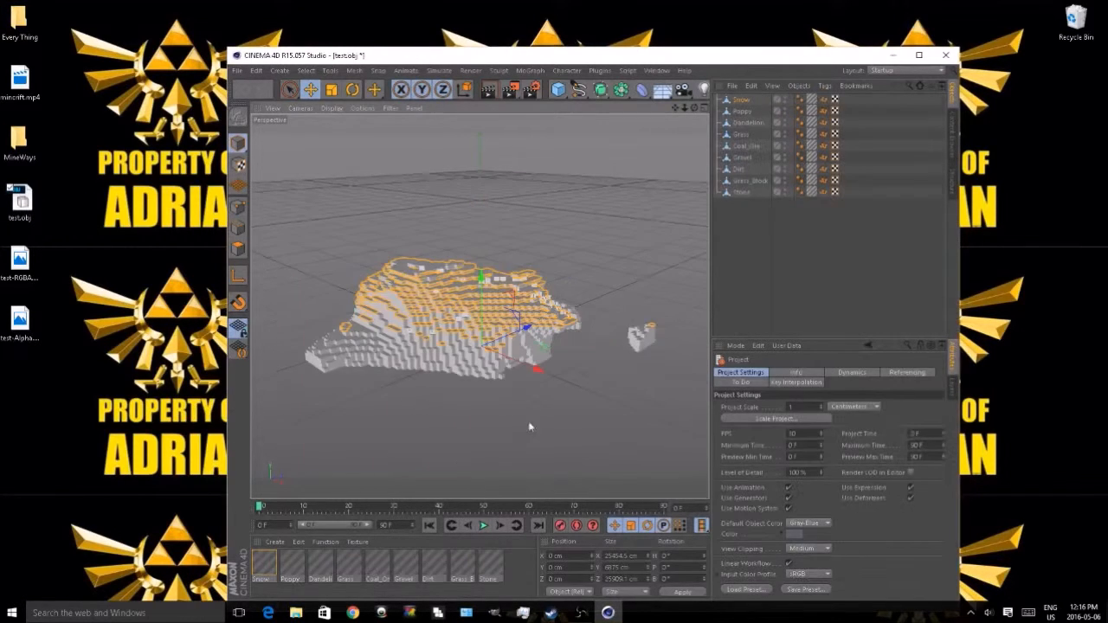
{"action": "left_click", "coordinate": [919, 55]}
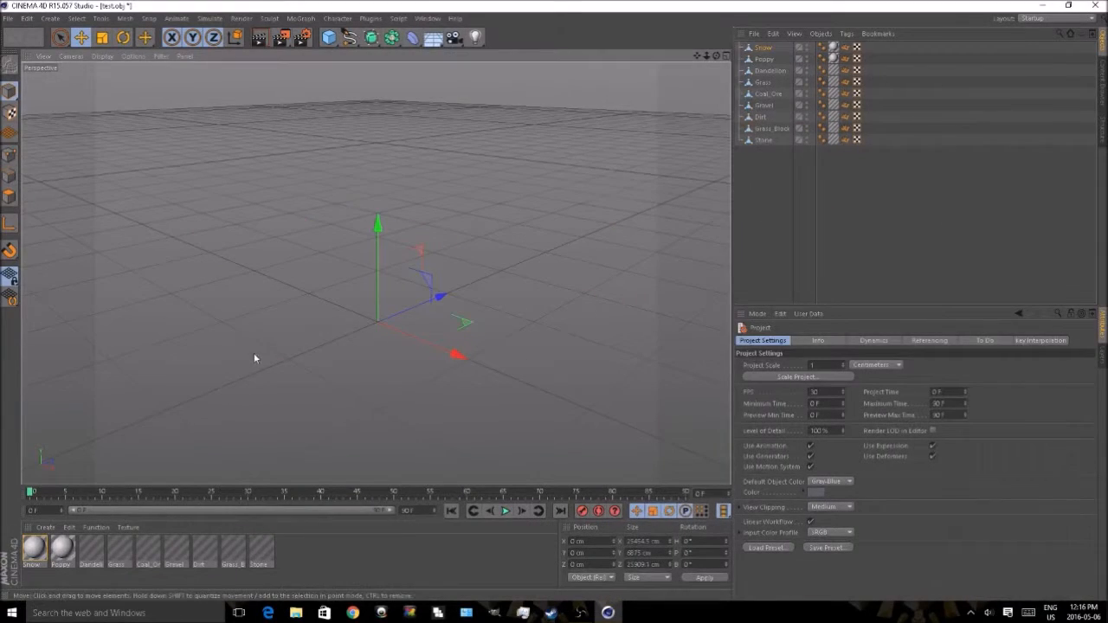
{"action": "scroll", "coordinate": [314, 334], "scroll_direction": "up", "scroll_amount": 4}
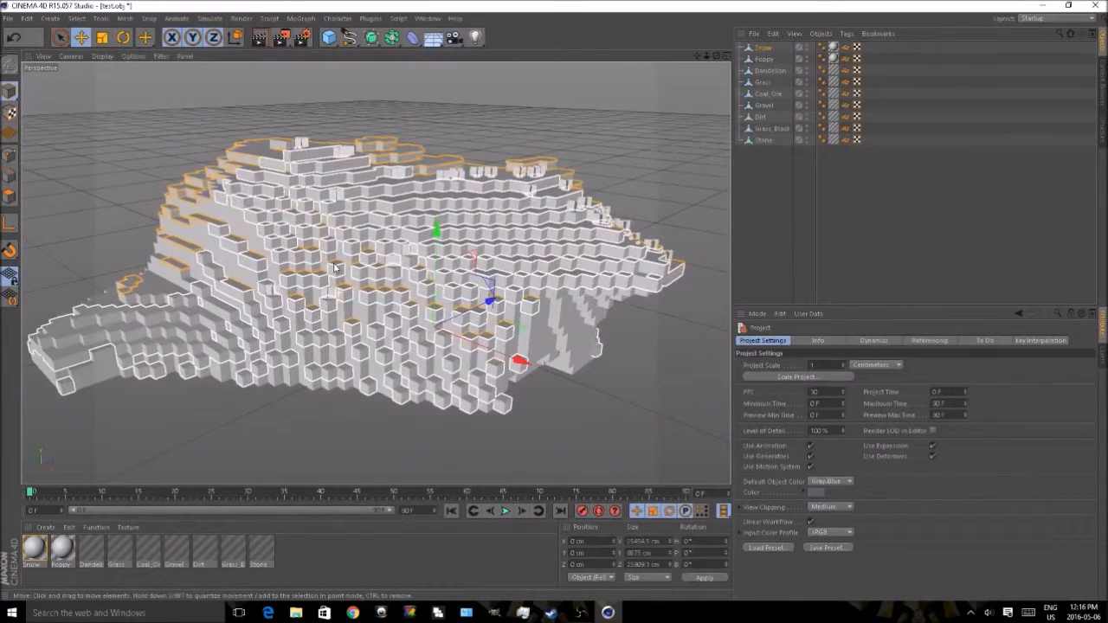
Move the Grass_Block object away from the rest of the terrain, undo the move, and clear the selection.
{"action": "left_click", "coordinate": [499, 407]}
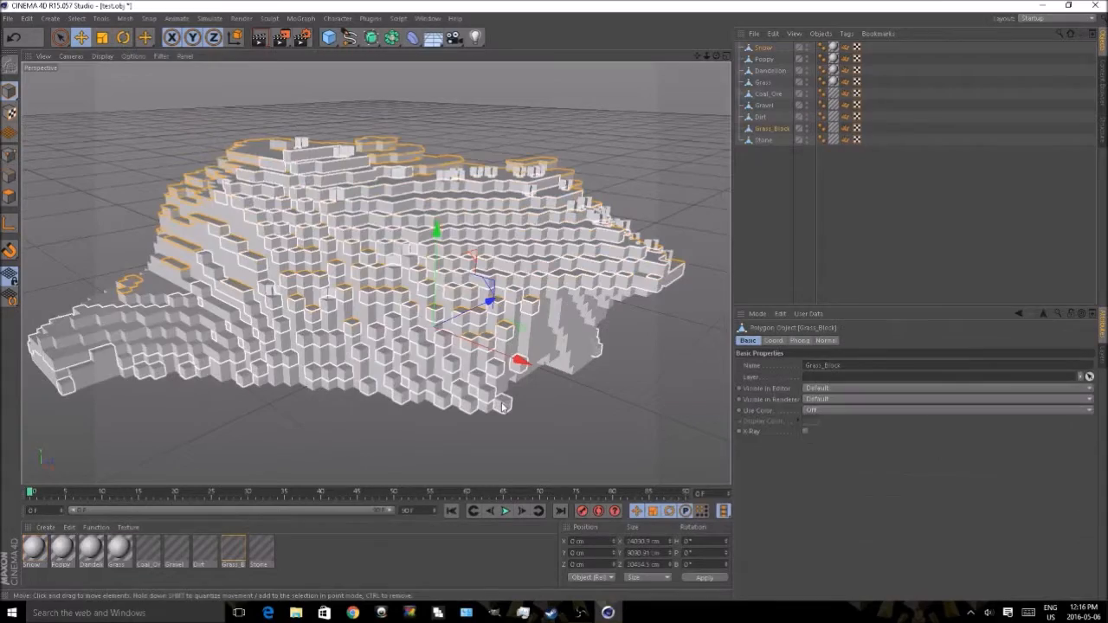
{"action": "left_click_drag", "start_coordinate": [495, 288], "coordinate": [407, 337]}
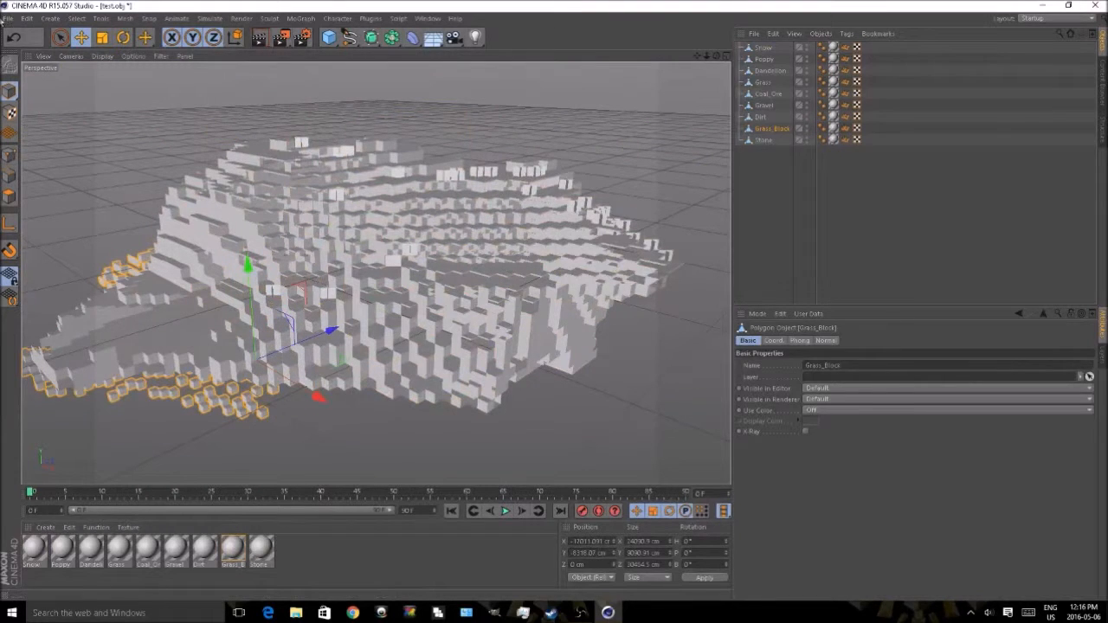
{"action": "key", "text": "ctrl+z"}
{"action": "left_click", "coordinate": [690, 357]}
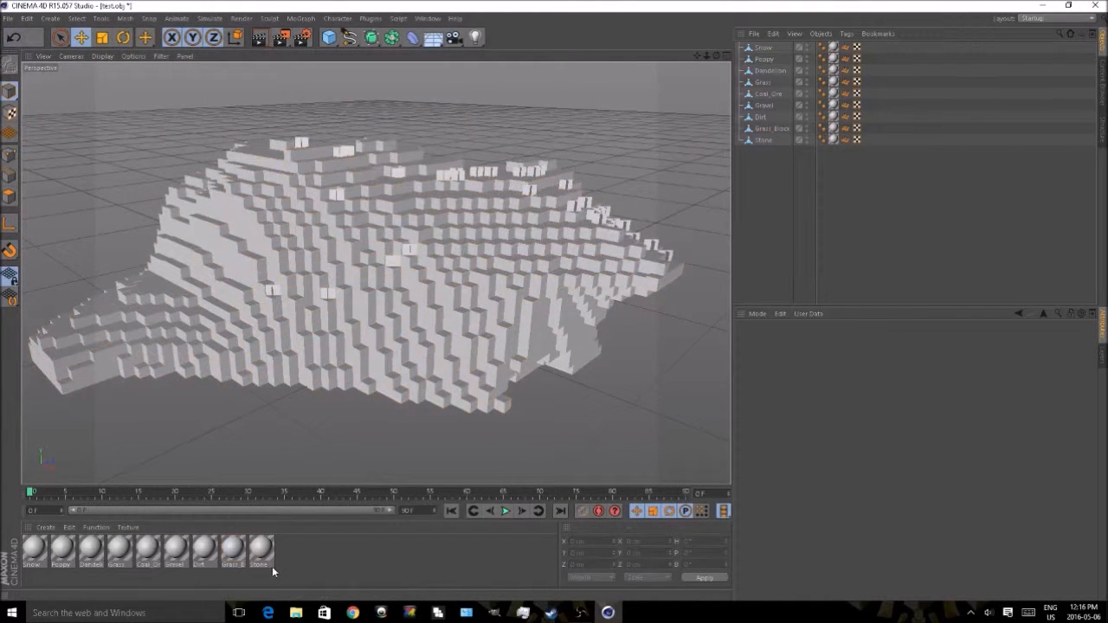
Disable the Specular channel and enable the Alpha channel for all nine materials, from Snow to Stone.
{"action": "left_click_drag", "start_coordinate": [314, 567], "coordinate": [38, 554]}
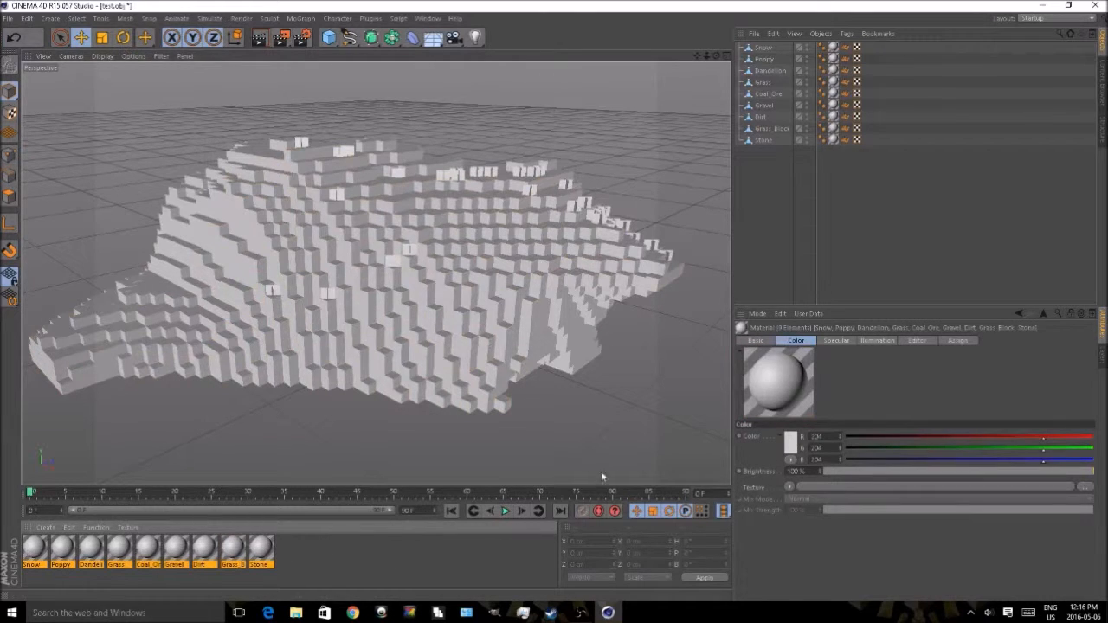
{"action": "left_click", "coordinate": [762, 342]}
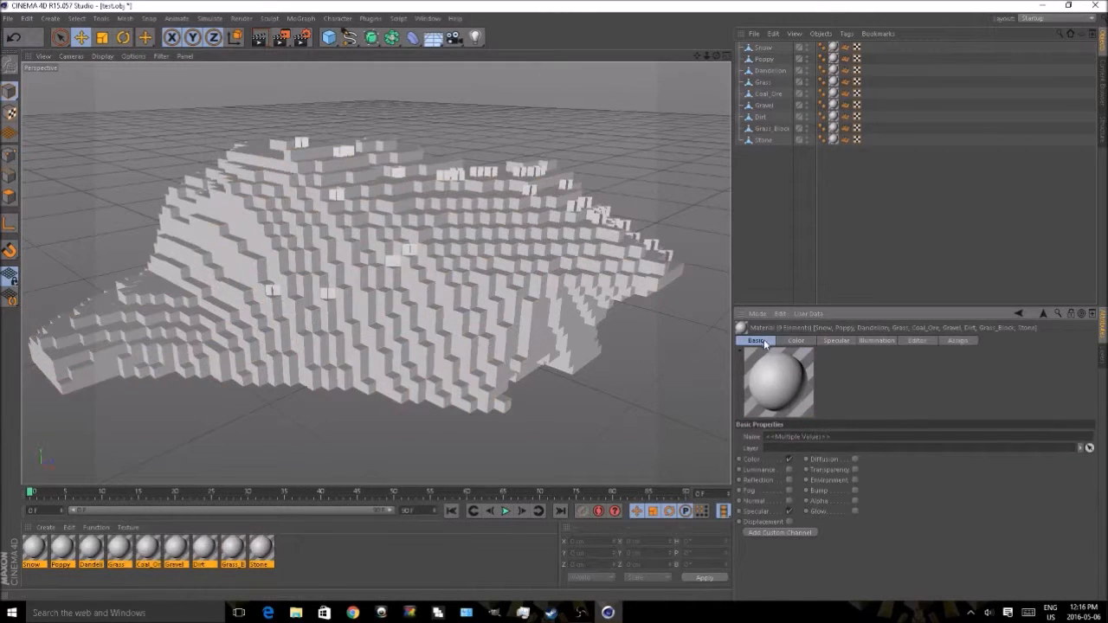
{"action": "left_click", "coordinate": [789, 511]}
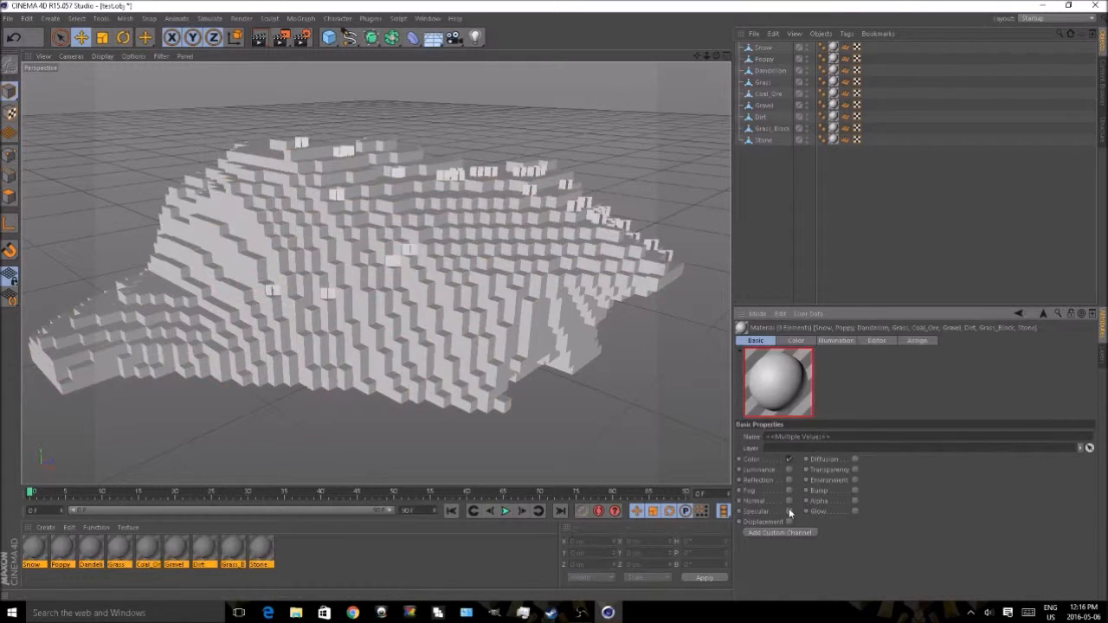
{"action": "left_click", "coordinate": [855, 502]}
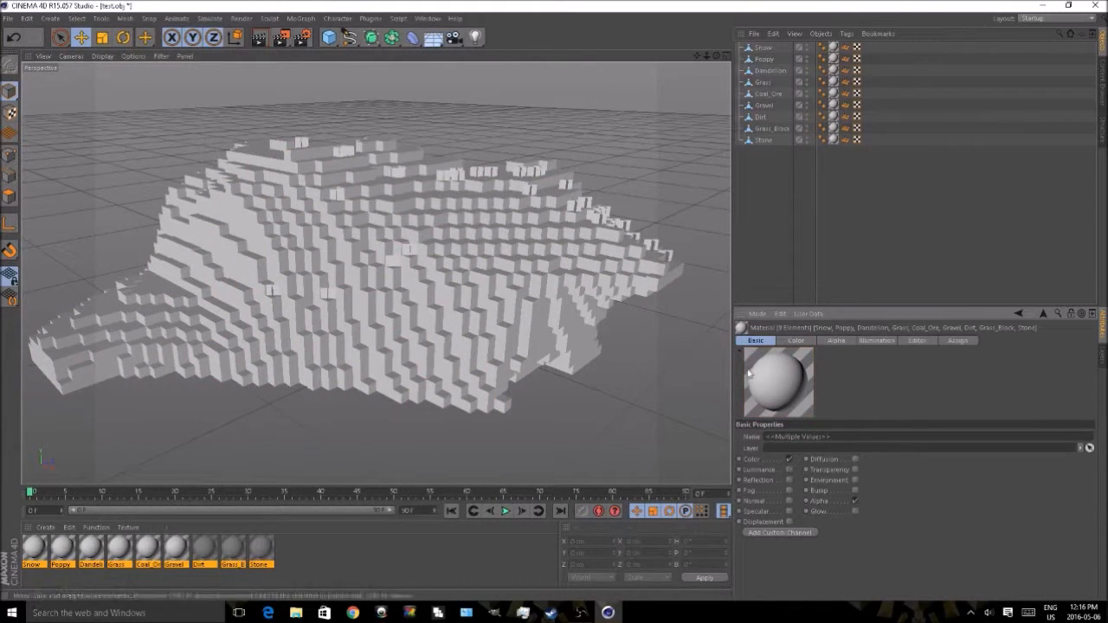
Load the test-RGBA image from the desktop as the Color texture of all nine materials and change its sampling.
{"action": "left_click", "coordinate": [798, 340]}
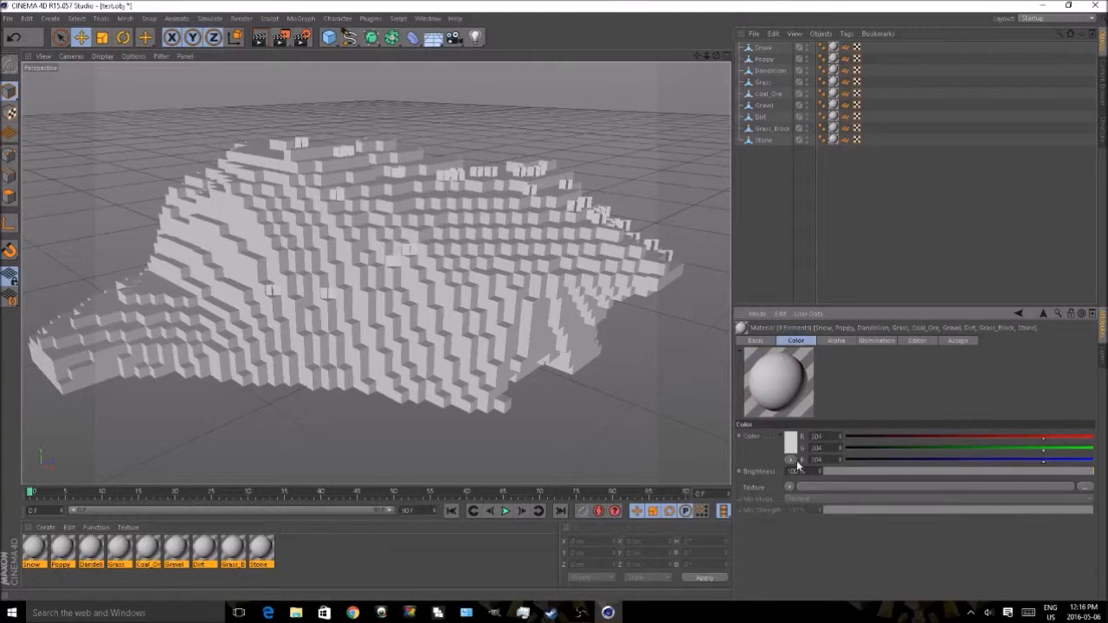
{"action": "double_click", "coordinate": [610, 6]}
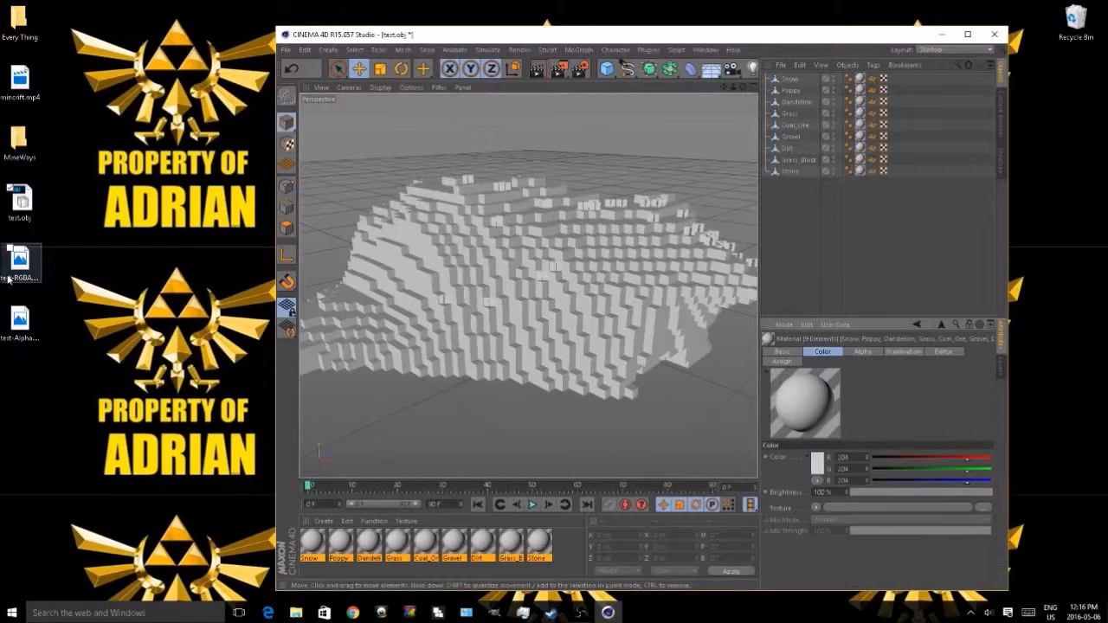
{"action": "left_click_drag", "start_coordinate": [8, 277], "coordinate": [804, 508]}
{"action": "left_click_drag", "start_coordinate": [842, 505], "coordinate": [845, 509]}
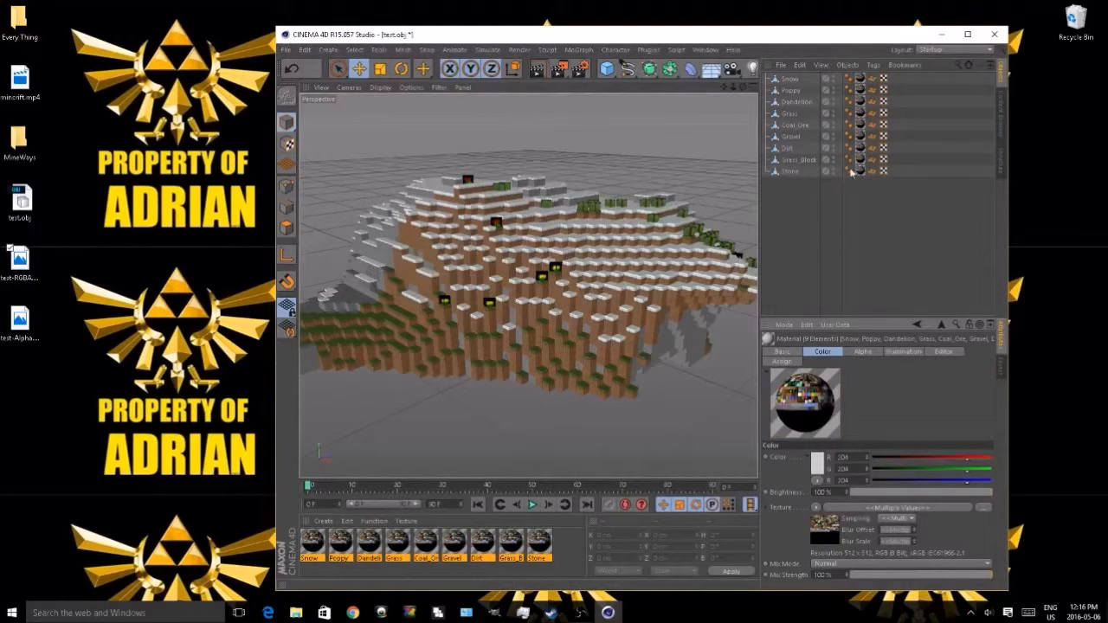
{"action": "left_click", "coordinate": [895, 520]}
{"action": "left_click", "coordinate": [890, 430]}
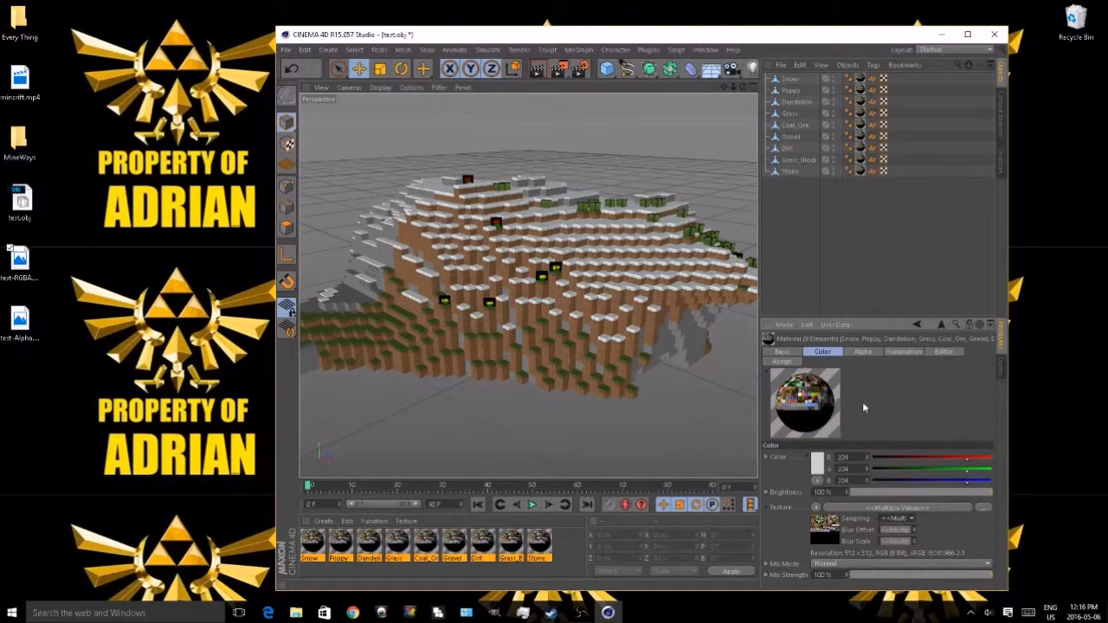
Load the test-Alpha image from the desktop as the Alpha texture of all nine materials and change its sampling.
{"action": "left_click", "coordinate": [854, 355]}
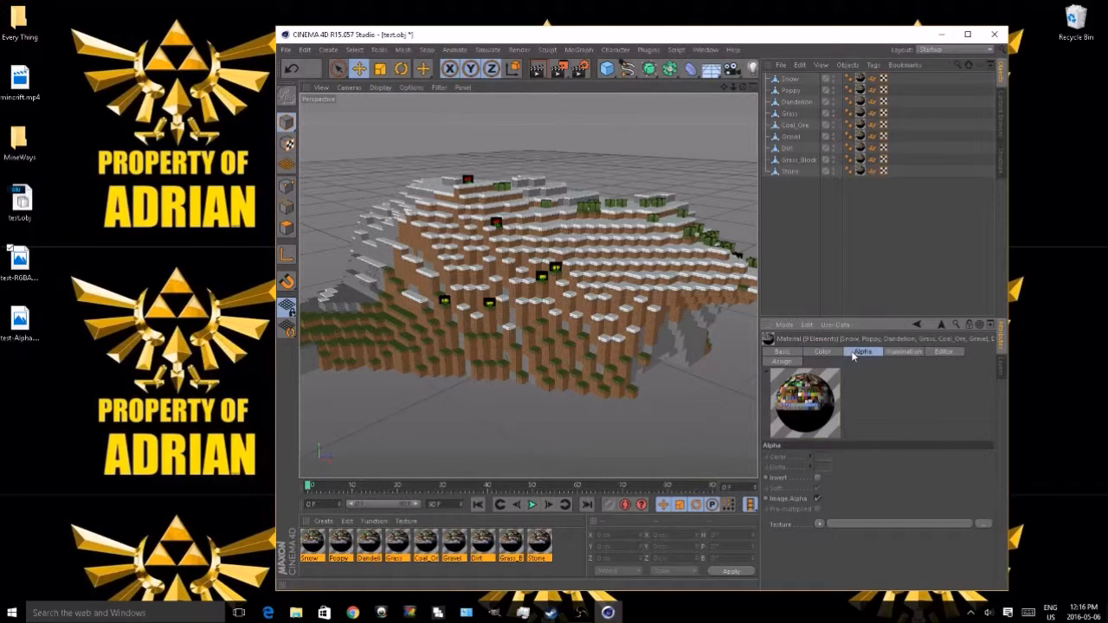
{"action": "left_click_drag", "start_coordinate": [15, 336], "coordinate": [775, 537]}
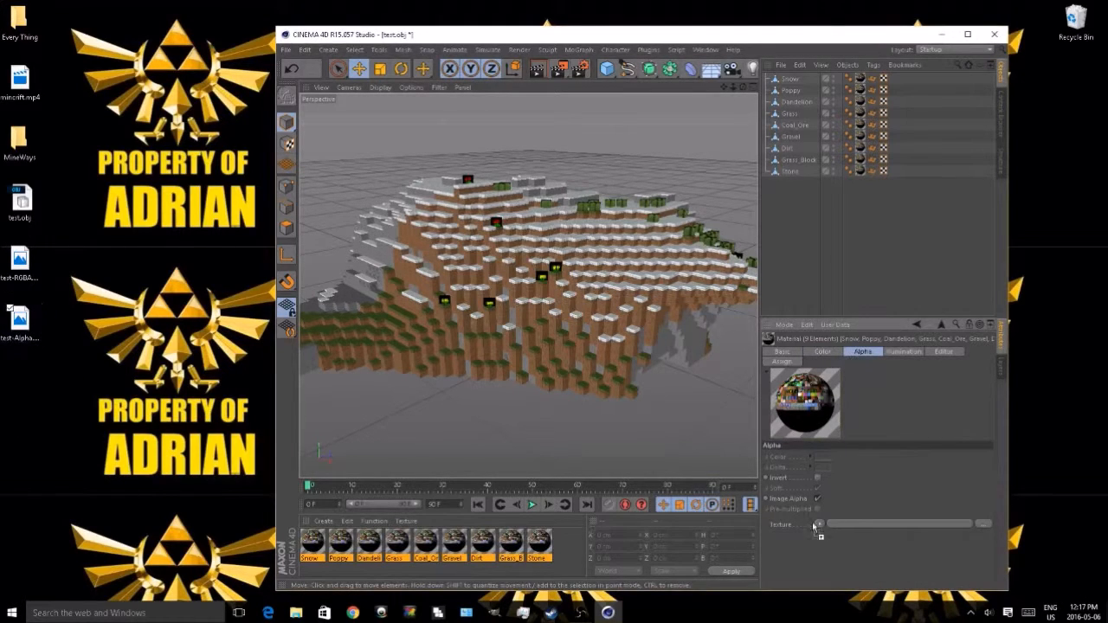
{"action": "left_click_drag", "start_coordinate": [859, 519], "coordinate": [866, 526]}
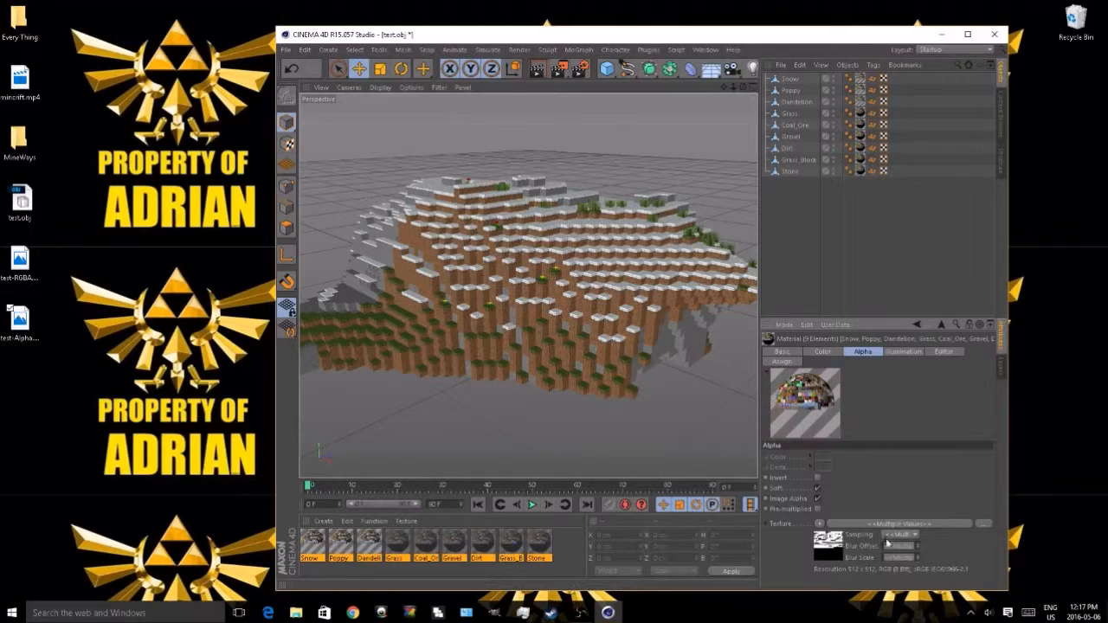
{"action": "left_click", "coordinate": [896, 535]}
{"action": "left_click", "coordinate": [894, 444]}
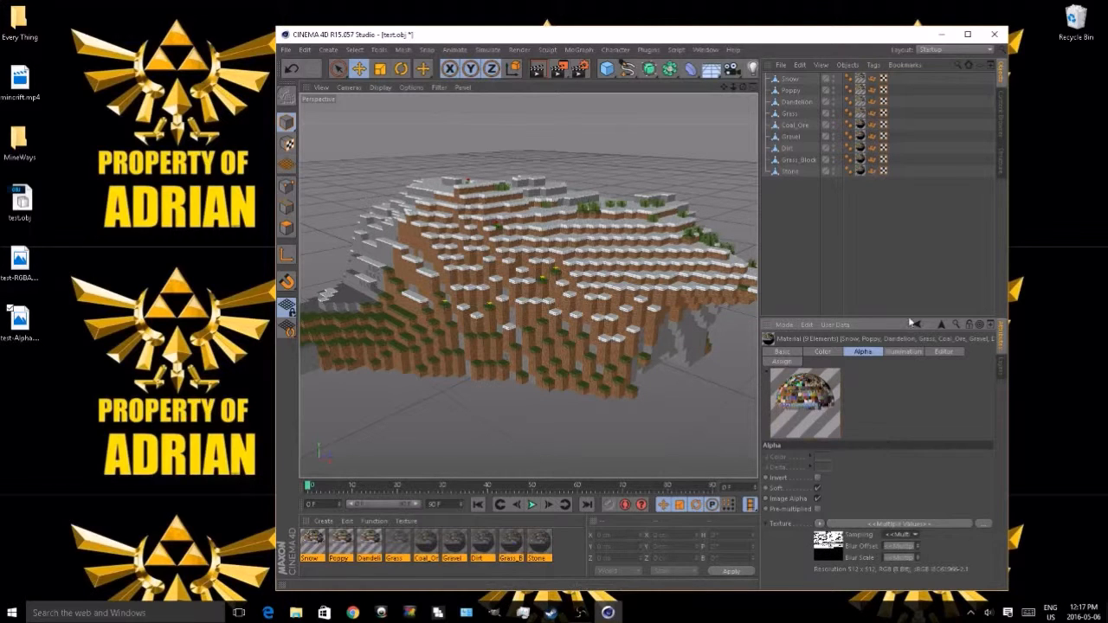
Maximize the window and render the perspective view to check the textured mountain, then return to the normal view.
{"action": "left_click", "coordinate": [971, 33]}
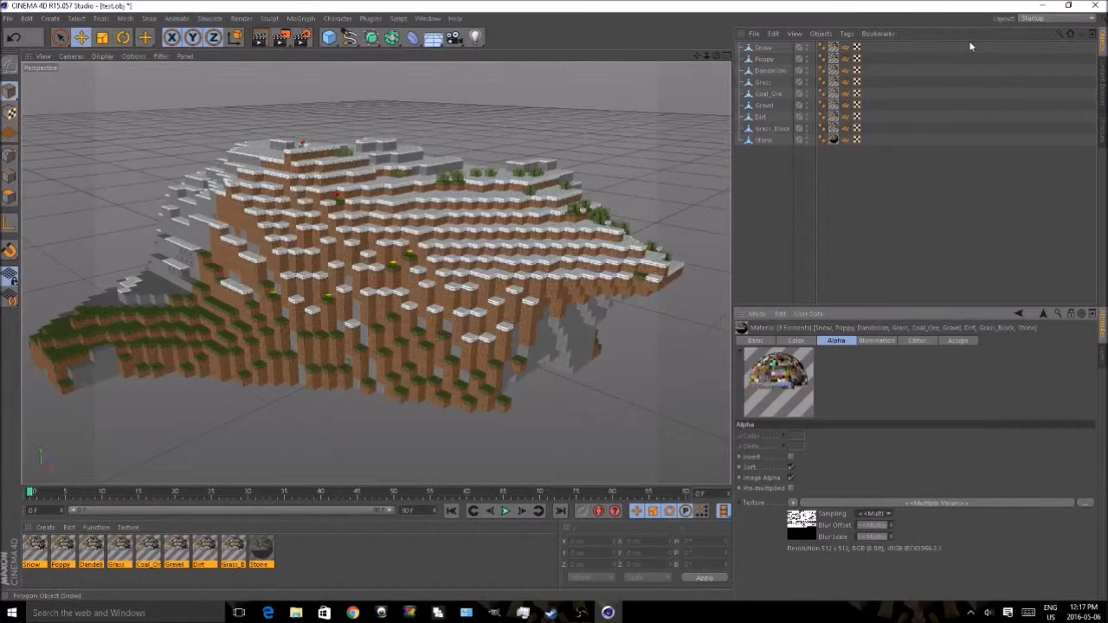
{"action": "scroll", "coordinate": [229, 259], "scroll_direction": "up", "scroll_amount": 2}
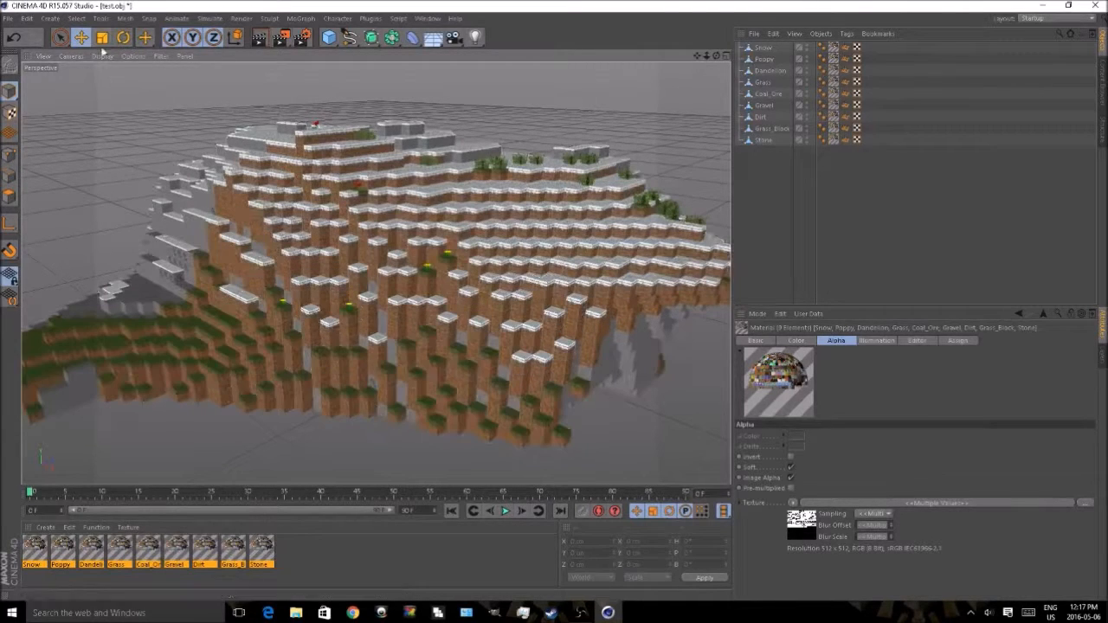
{"action": "left_click", "coordinate": [261, 38]}
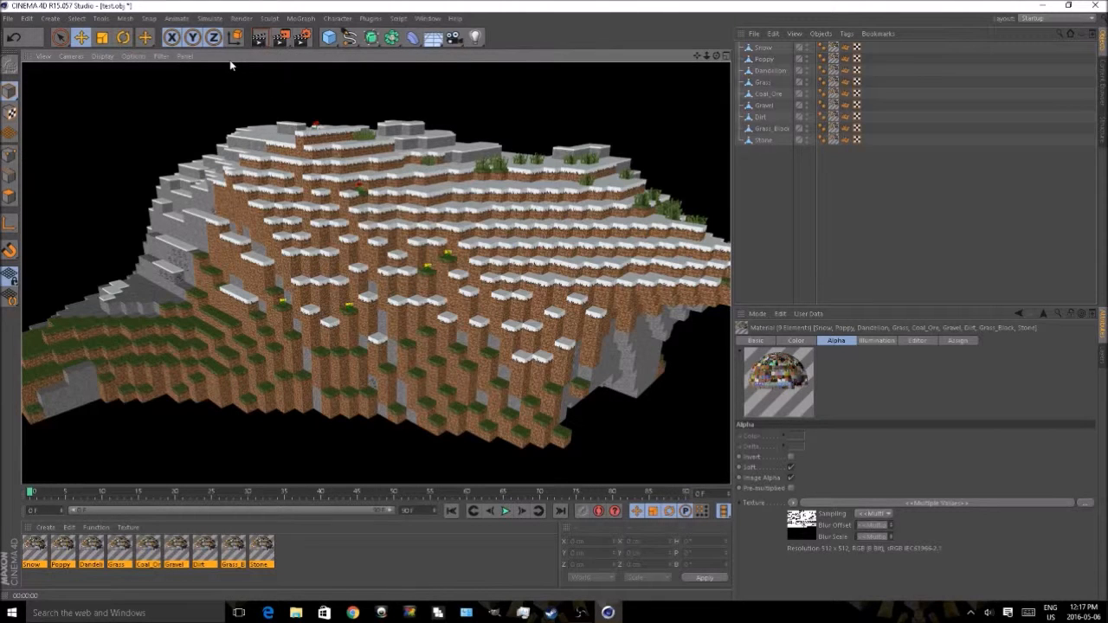
{"action": "left_click", "coordinate": [491, 357]}
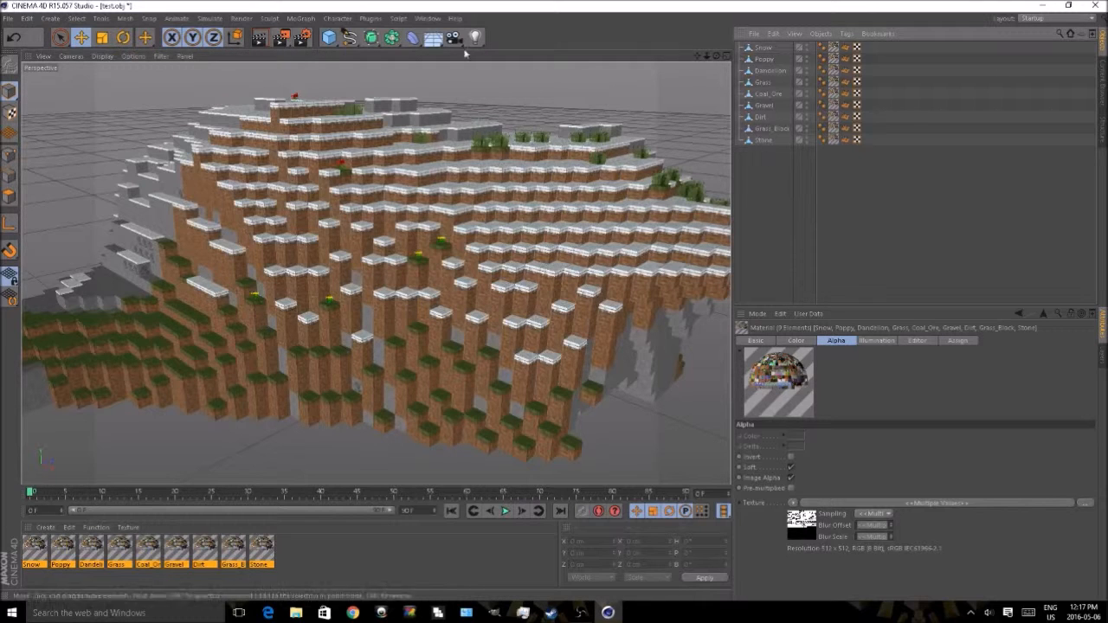
Add a null object named mountain and place all nine terrain objects, from Snow to Stone, inside it.
{"action": "left_click_drag", "start_coordinate": [334, 44], "coordinate": [355, 55]}
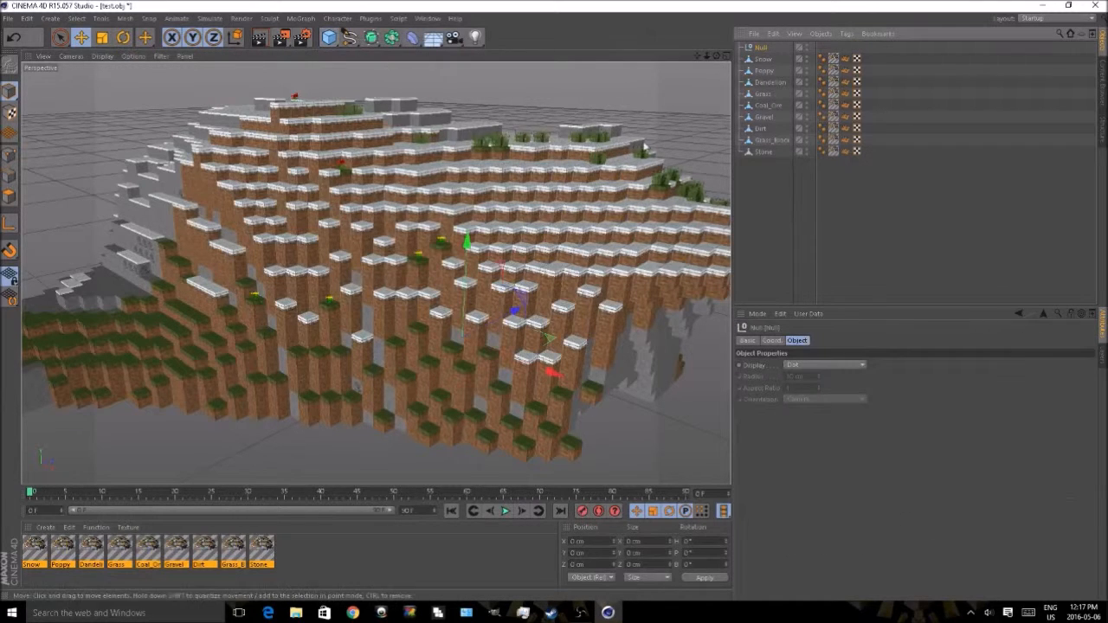
{"action": "double_click", "coordinate": [761, 49]}
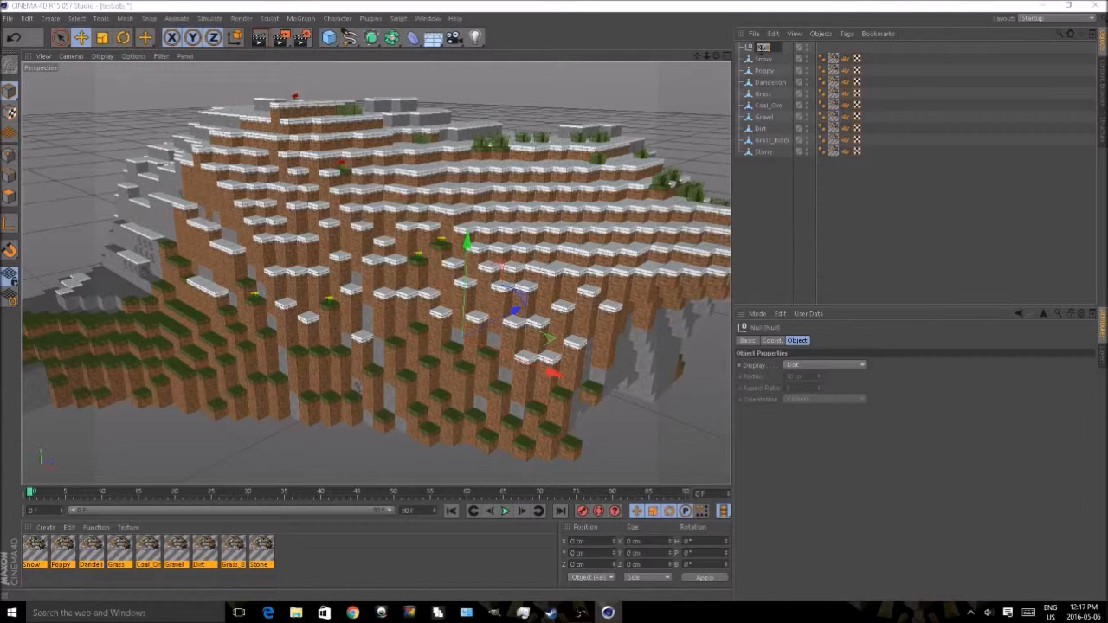
{"action": "type", "text": "tes"}
{"action": "key", "text": "Return"}
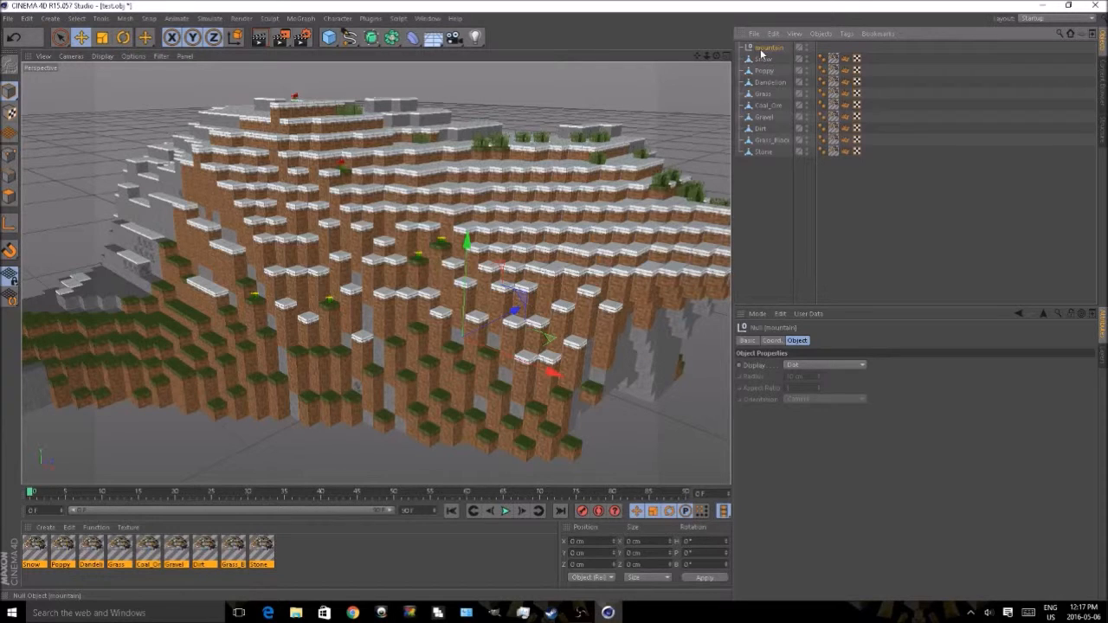
{"action": "left_click_drag", "start_coordinate": [791, 185], "coordinate": [766, 48]}
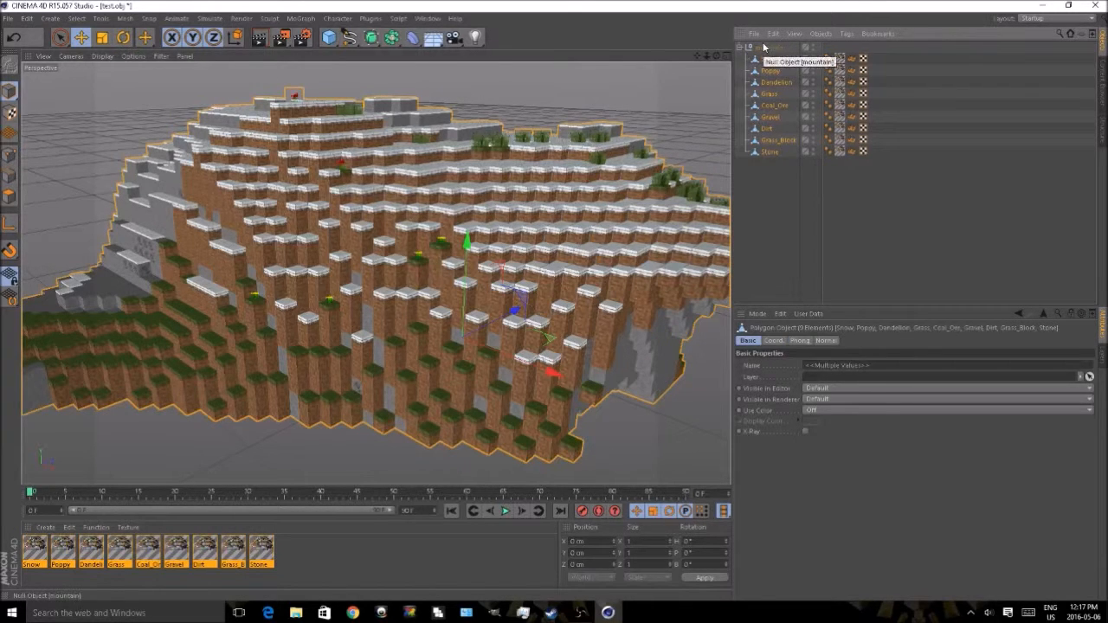
Freeze all coordinate transformations of the nine terrain objects and clear the selection.
{"action": "left_click", "coordinate": [776, 341]}
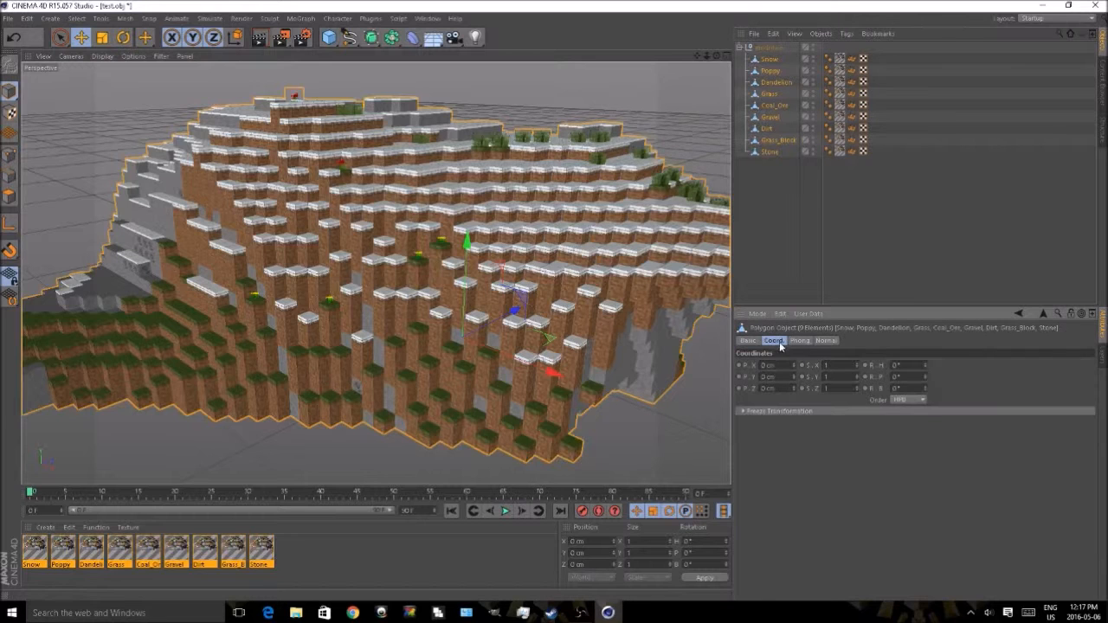
{"action": "left_click", "coordinate": [742, 411]}
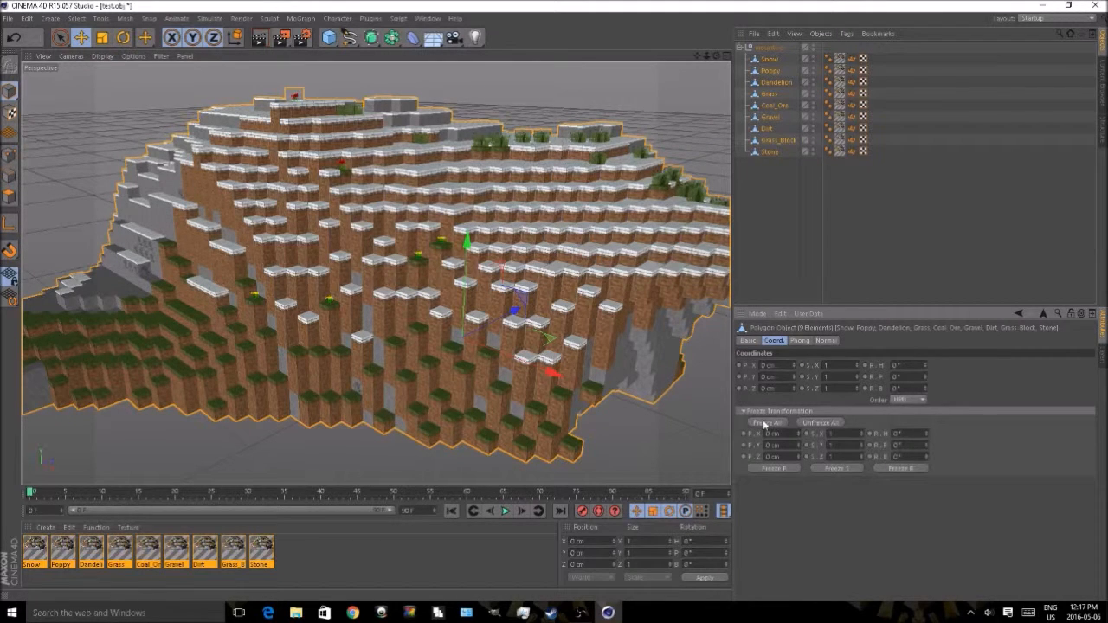
{"action": "left_click", "coordinate": [766, 423]}
{"action": "left_click", "coordinate": [787, 234]}
Select the mountain null and move the whole terrain downward and about 13592 cm along Z.
{"action": "left_click", "coordinate": [763, 49]}
{"action": "left_click", "coordinate": [764, 59]}
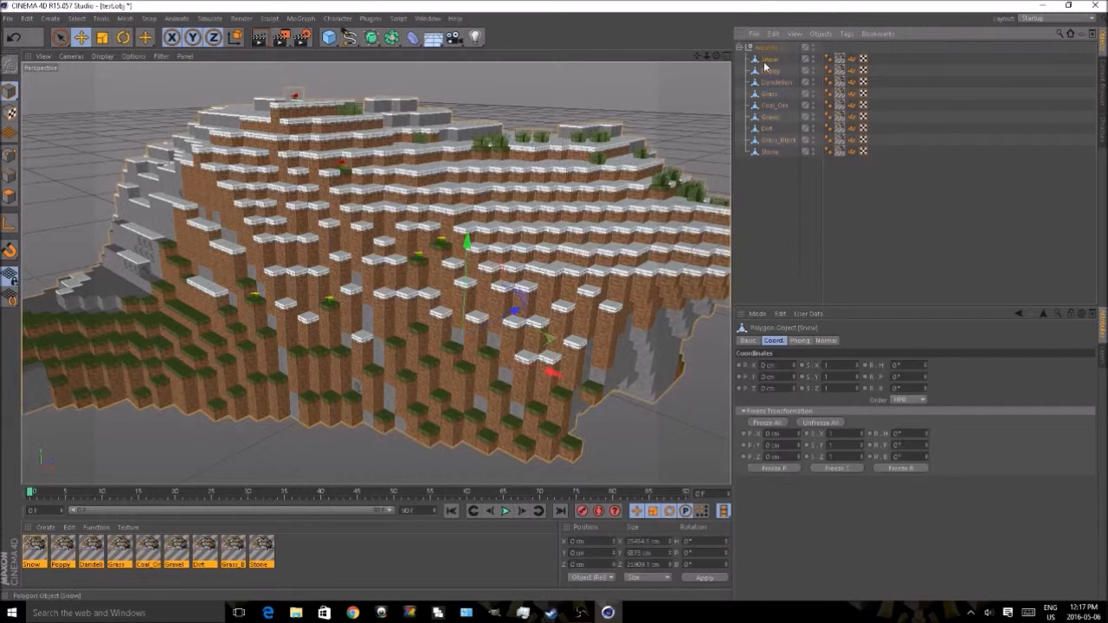
{"action": "left_click", "coordinate": [774, 240]}
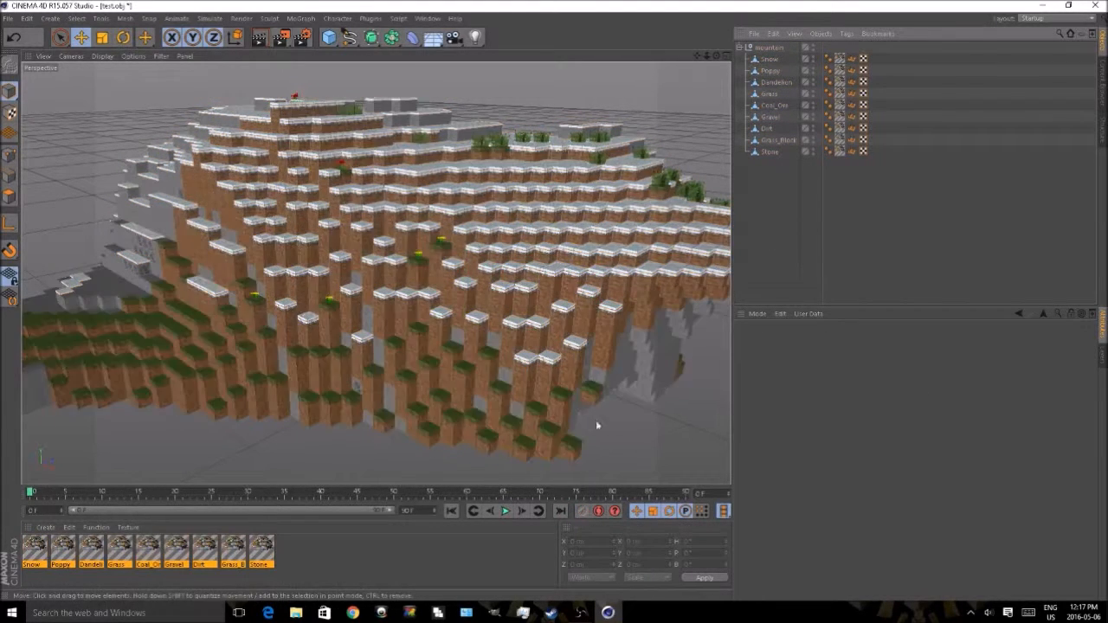
{"action": "left_click", "coordinate": [781, 48]}
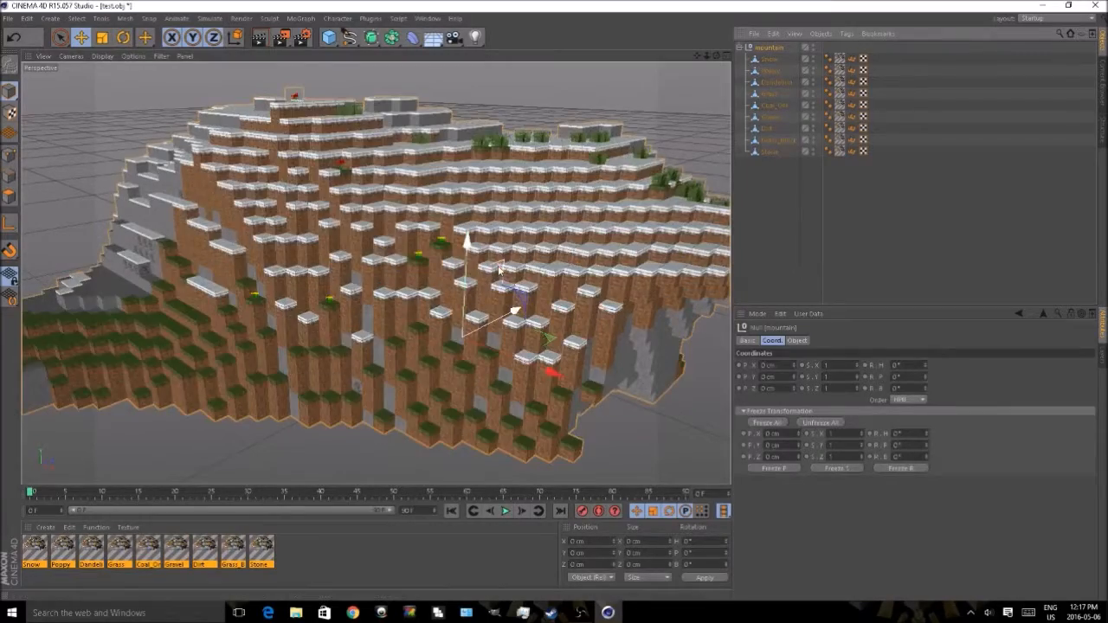
{"action": "left_click_drag", "start_coordinate": [484, 232], "coordinate": [547, 268]}
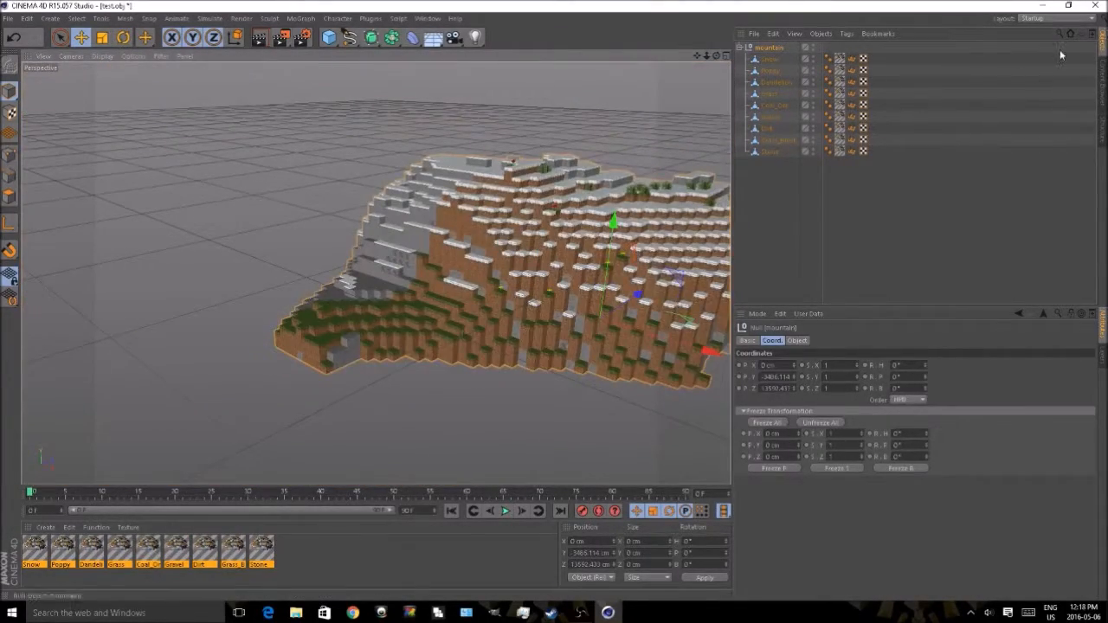